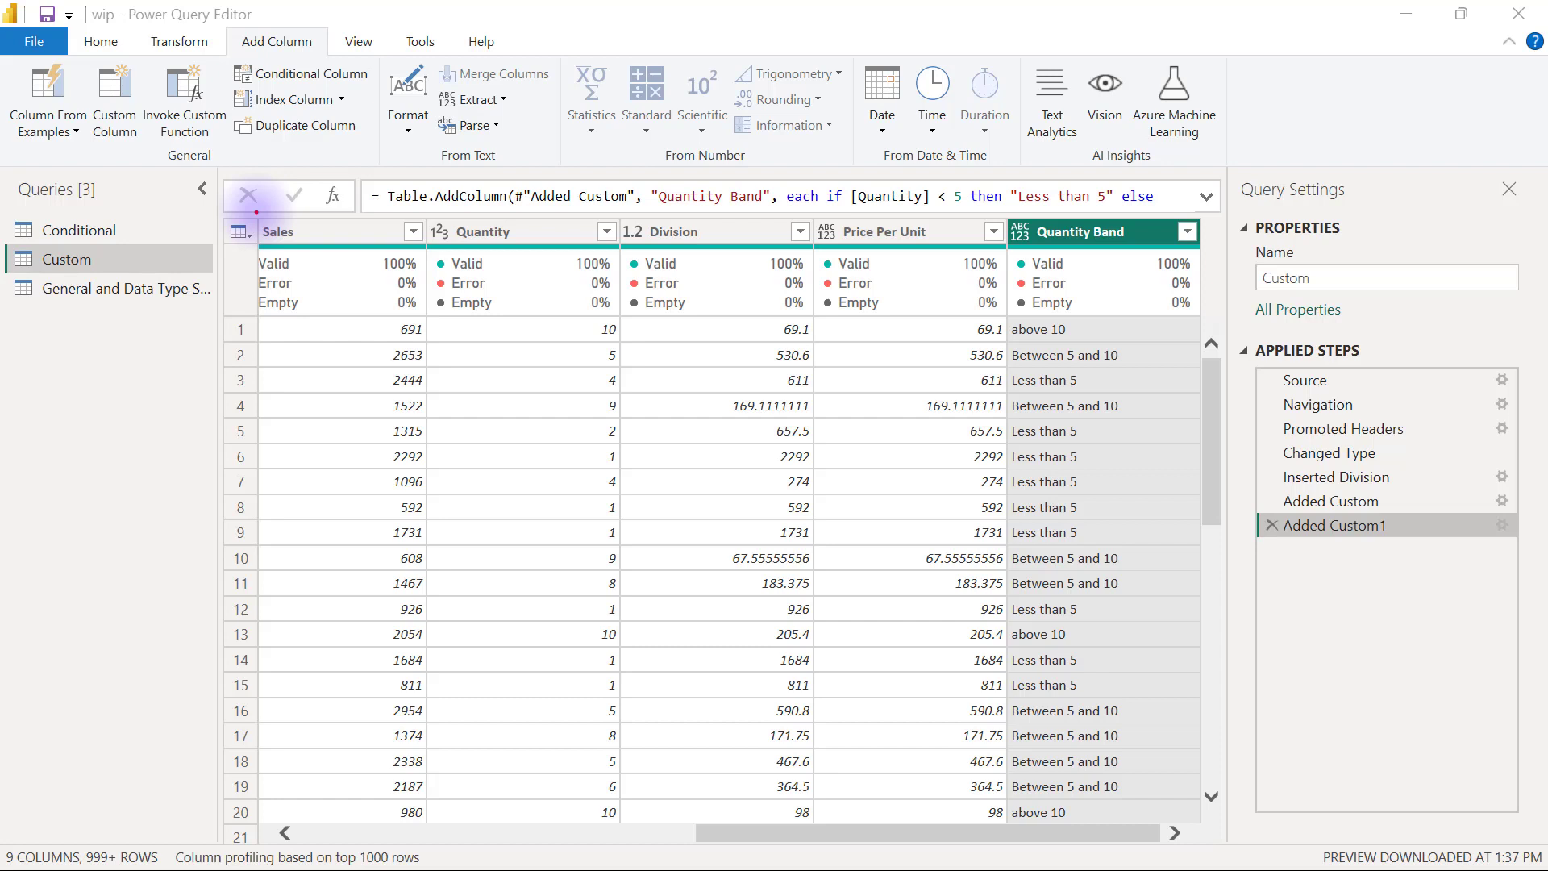
- Drag across areas of the query table to look over the data
mouse_move(255, 212)
left_mouse_down()
mouse_move(370, 242)
mouse_move(442, 318)
mouse_move(422, 510)
mouse_move(424, 822)
left_mouse_up()
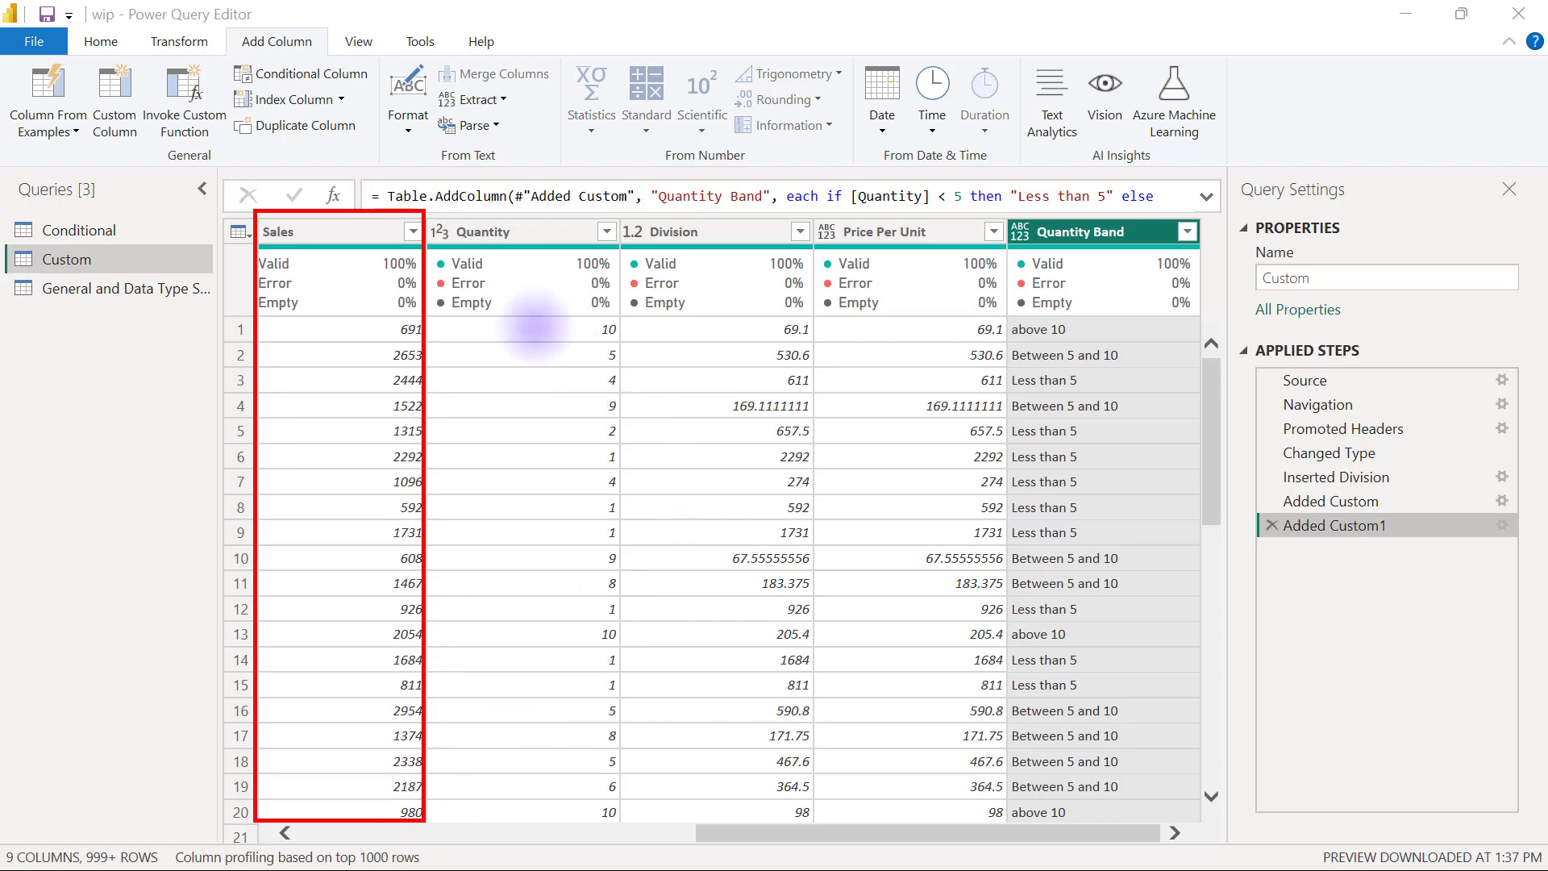
left_click_drag(433, 207, 625, 823)
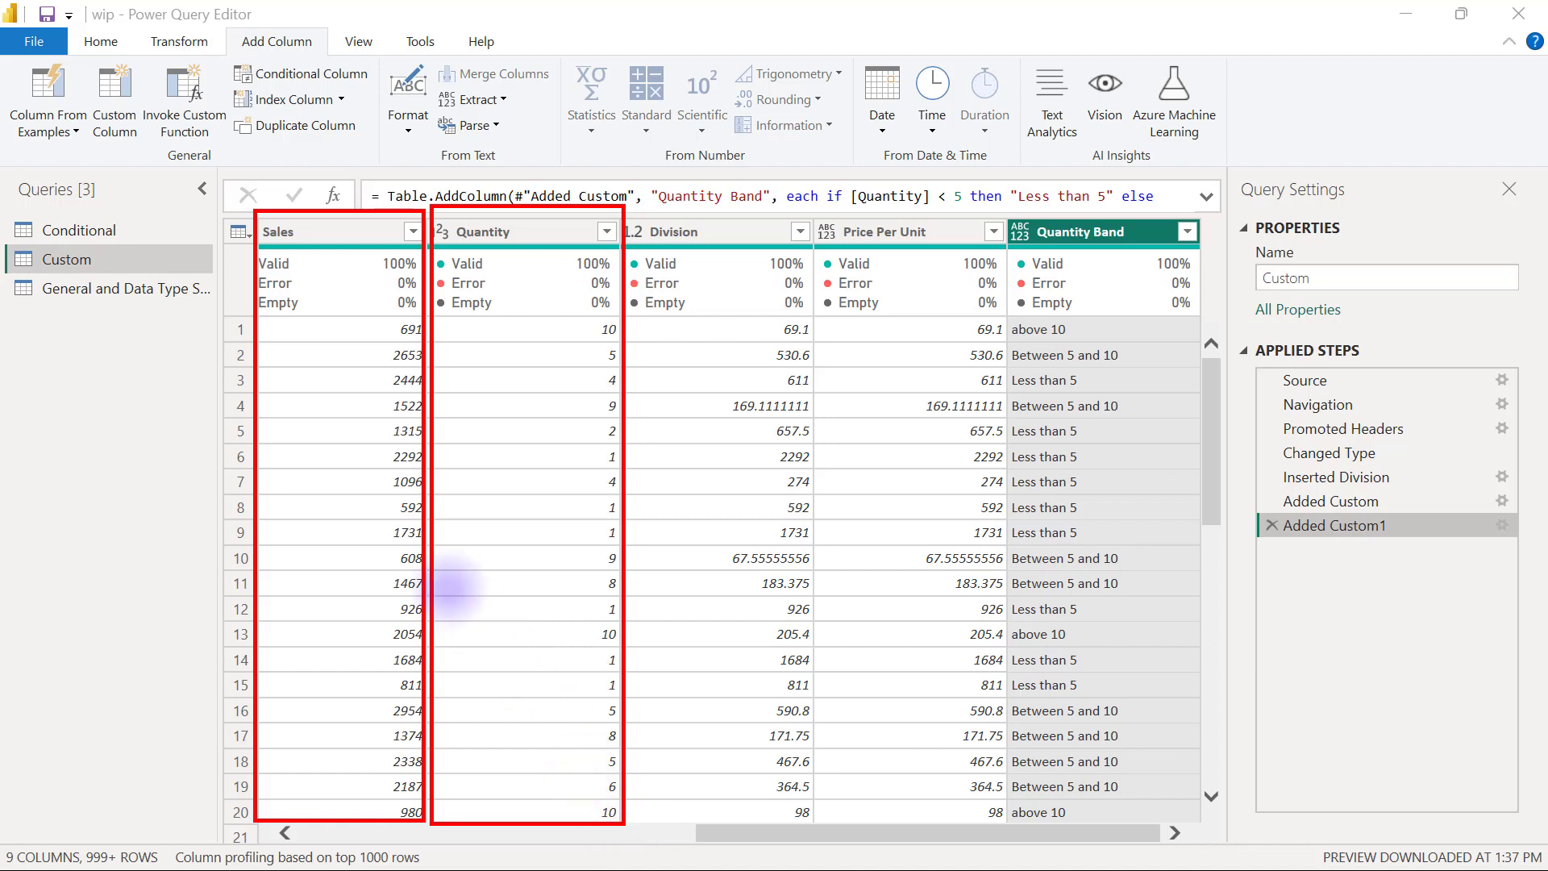
mouse_move(377, 342)
left_mouse_down()
mouse_move(428, 368)
mouse_move(431, 418)
left_mouse_up()
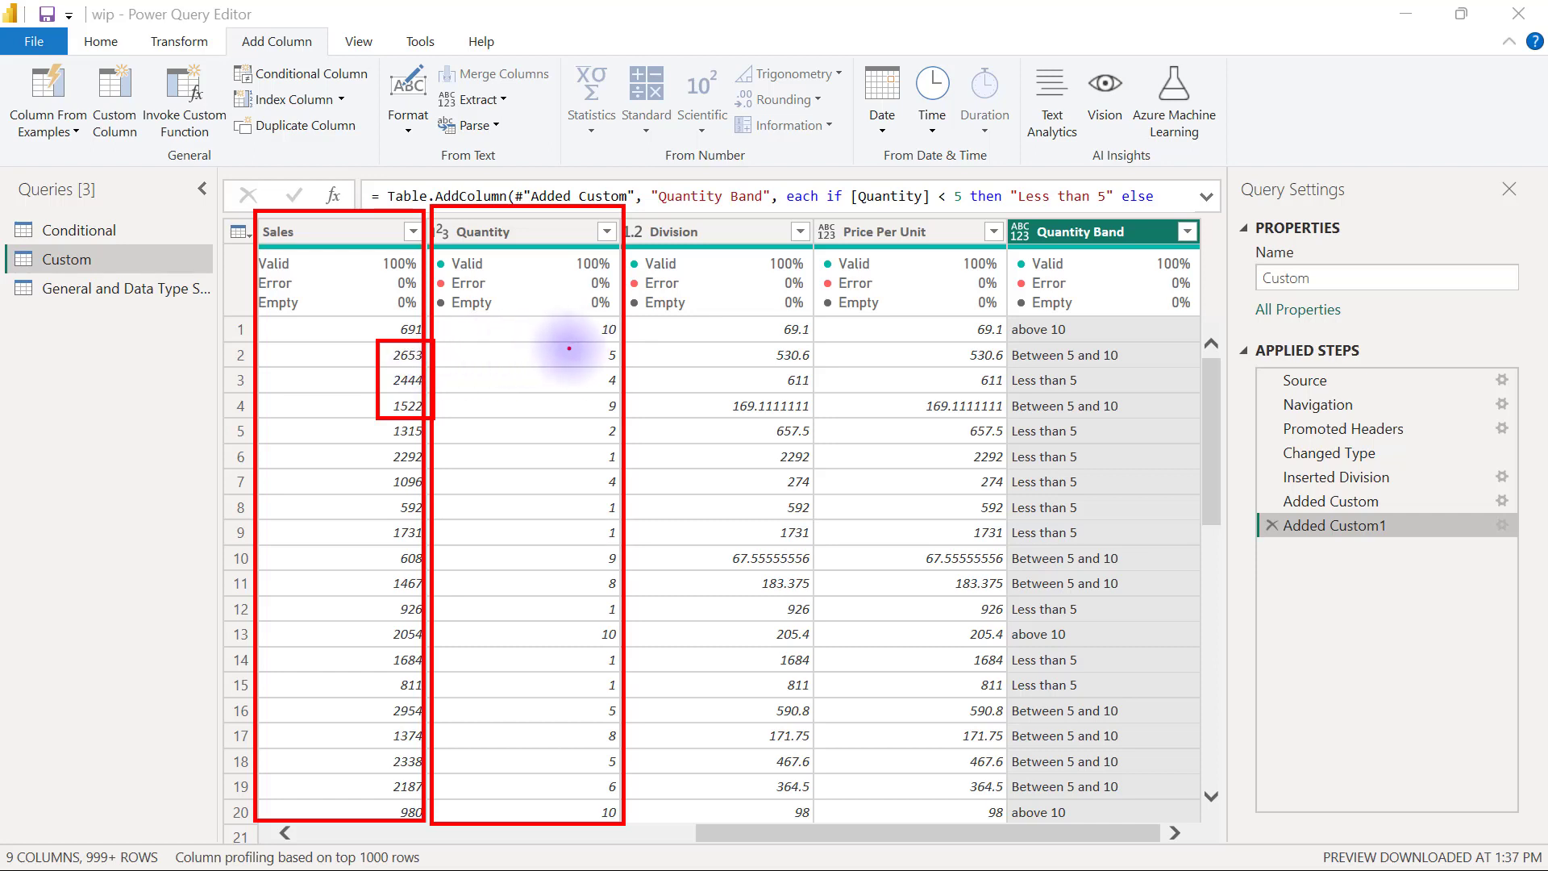
left_click_drag(577, 398, 628, 418)
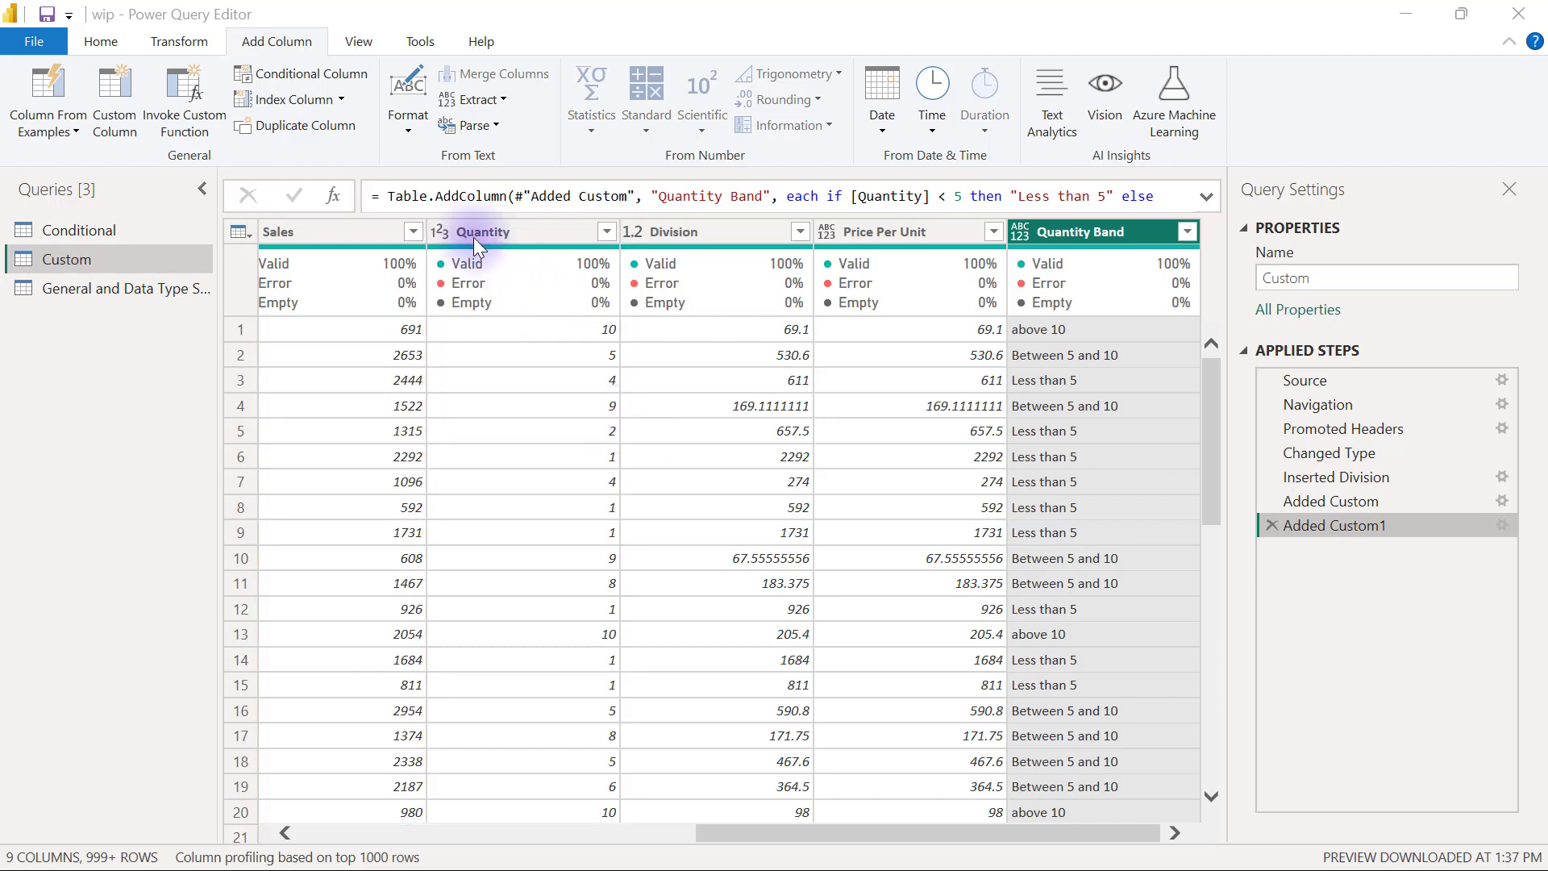
- Try a Conditional Column, check which columns it can test, then cancel it
left_click(279, 71)
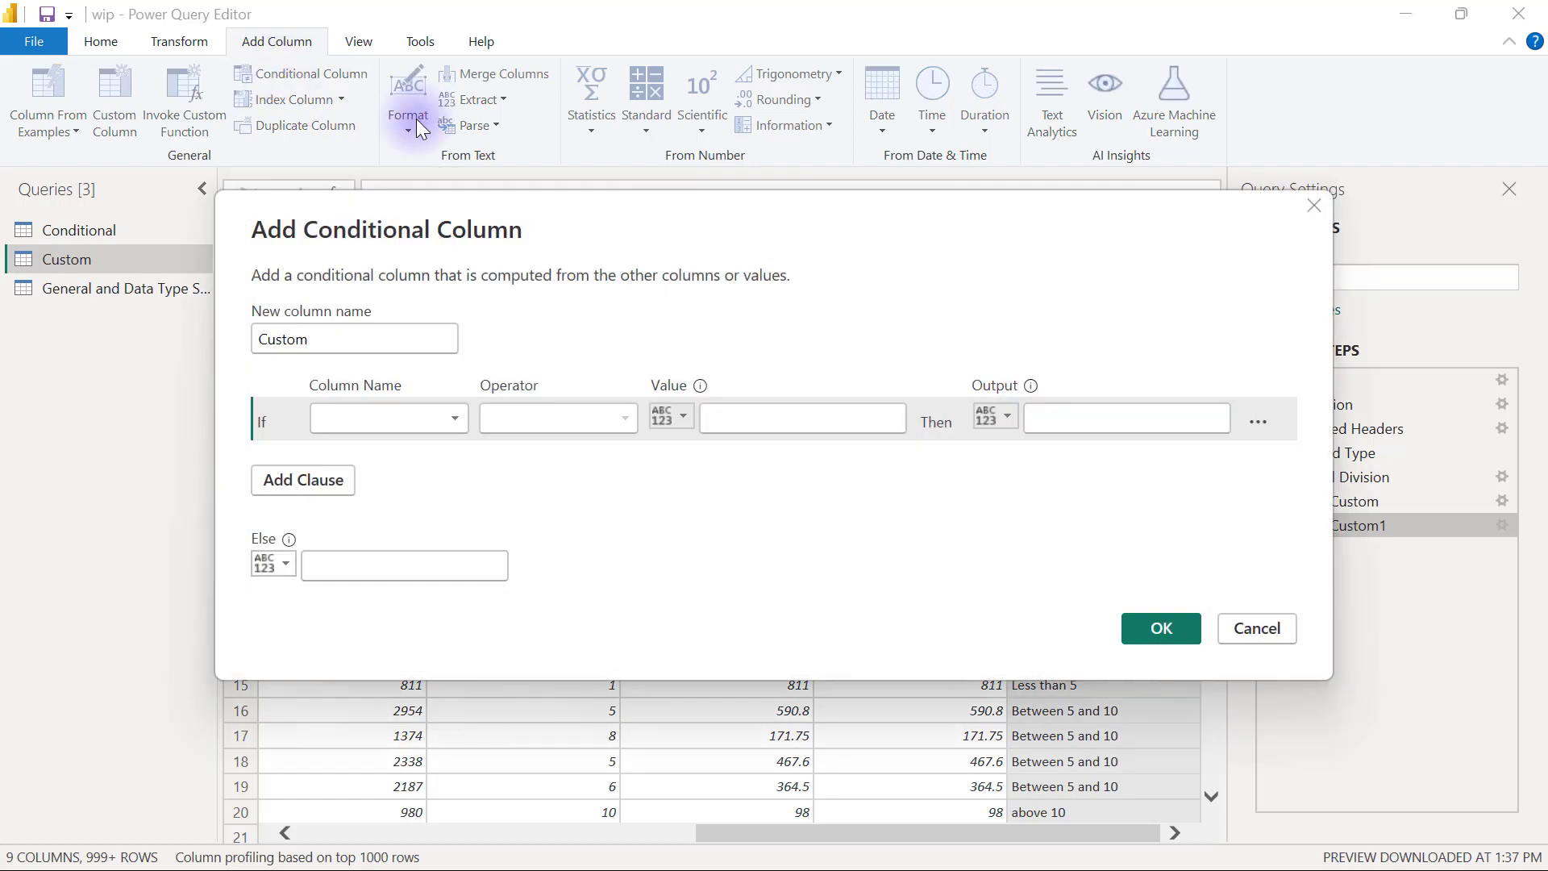
left_click_drag(630, 249, 927, 251)
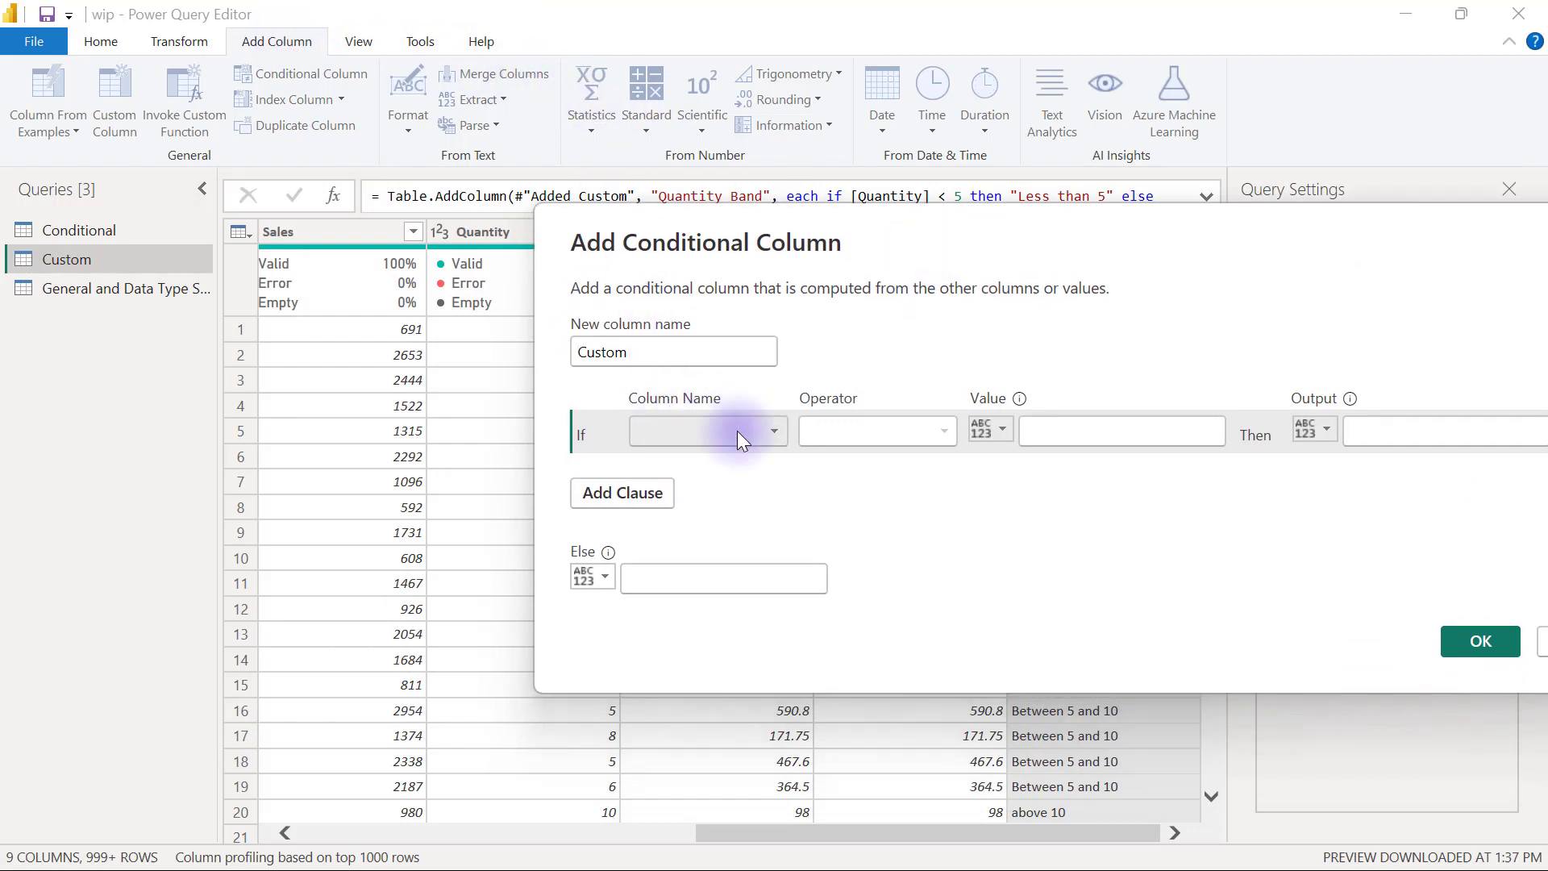
left_click(757, 443)
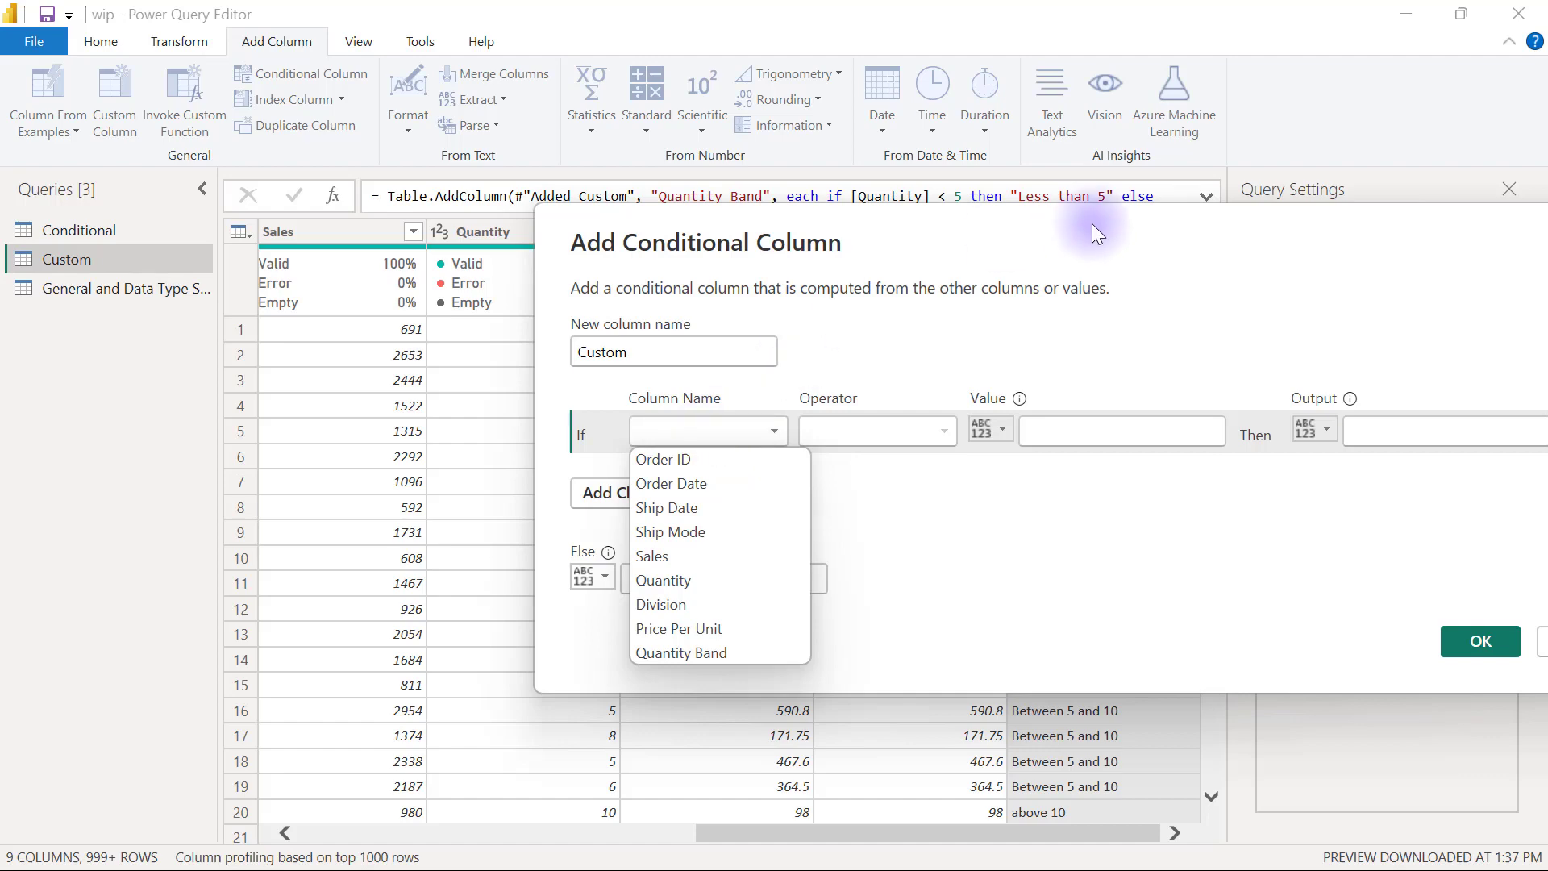
left_click_drag(1077, 219, 803, 216)
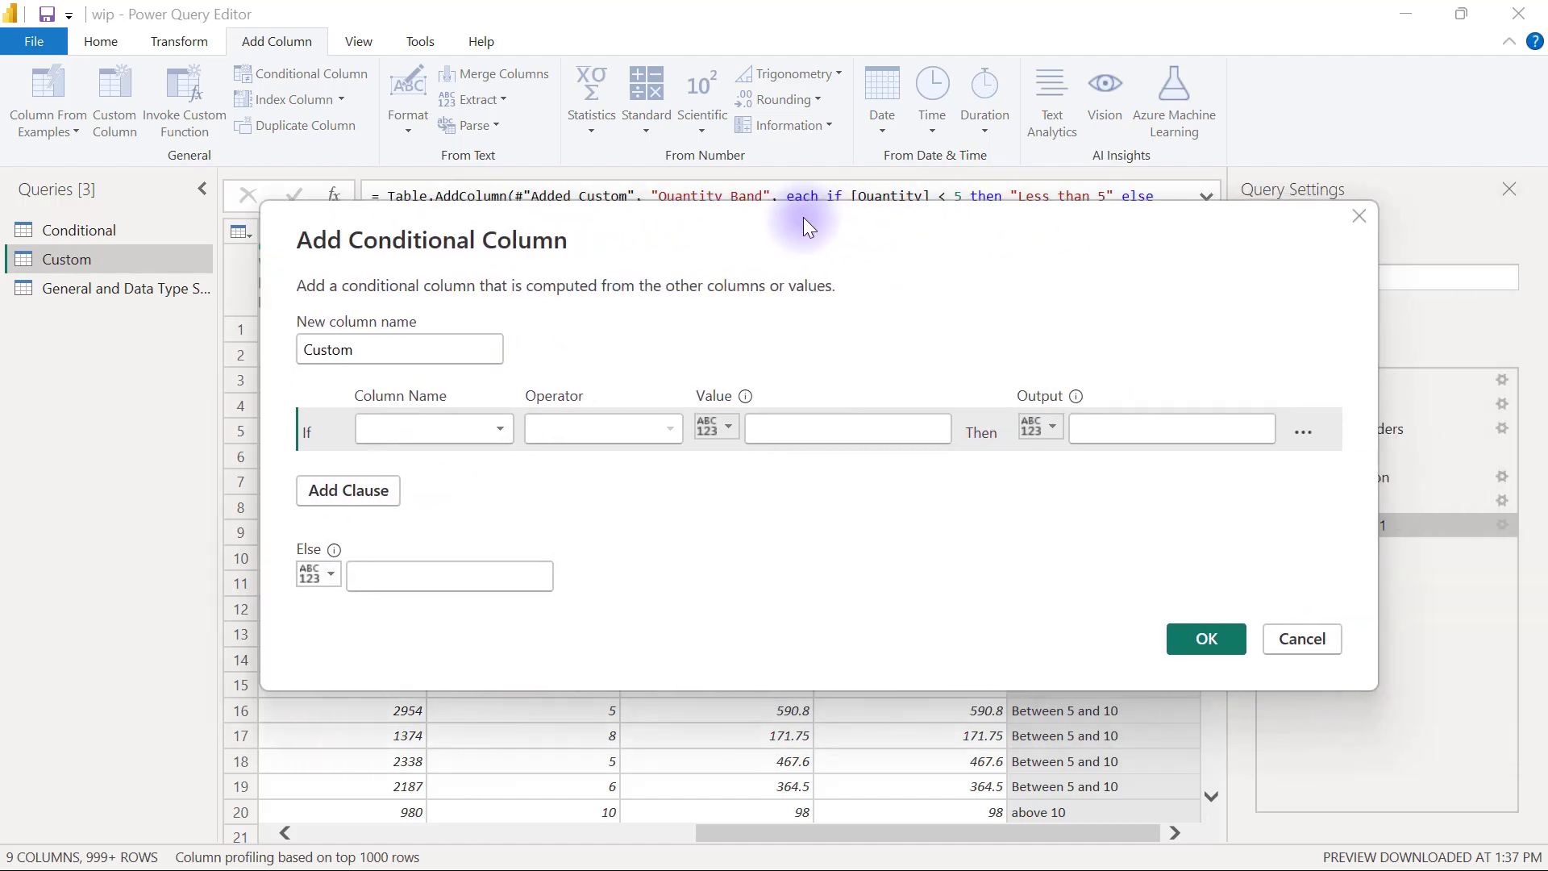
left_click(1358, 216)
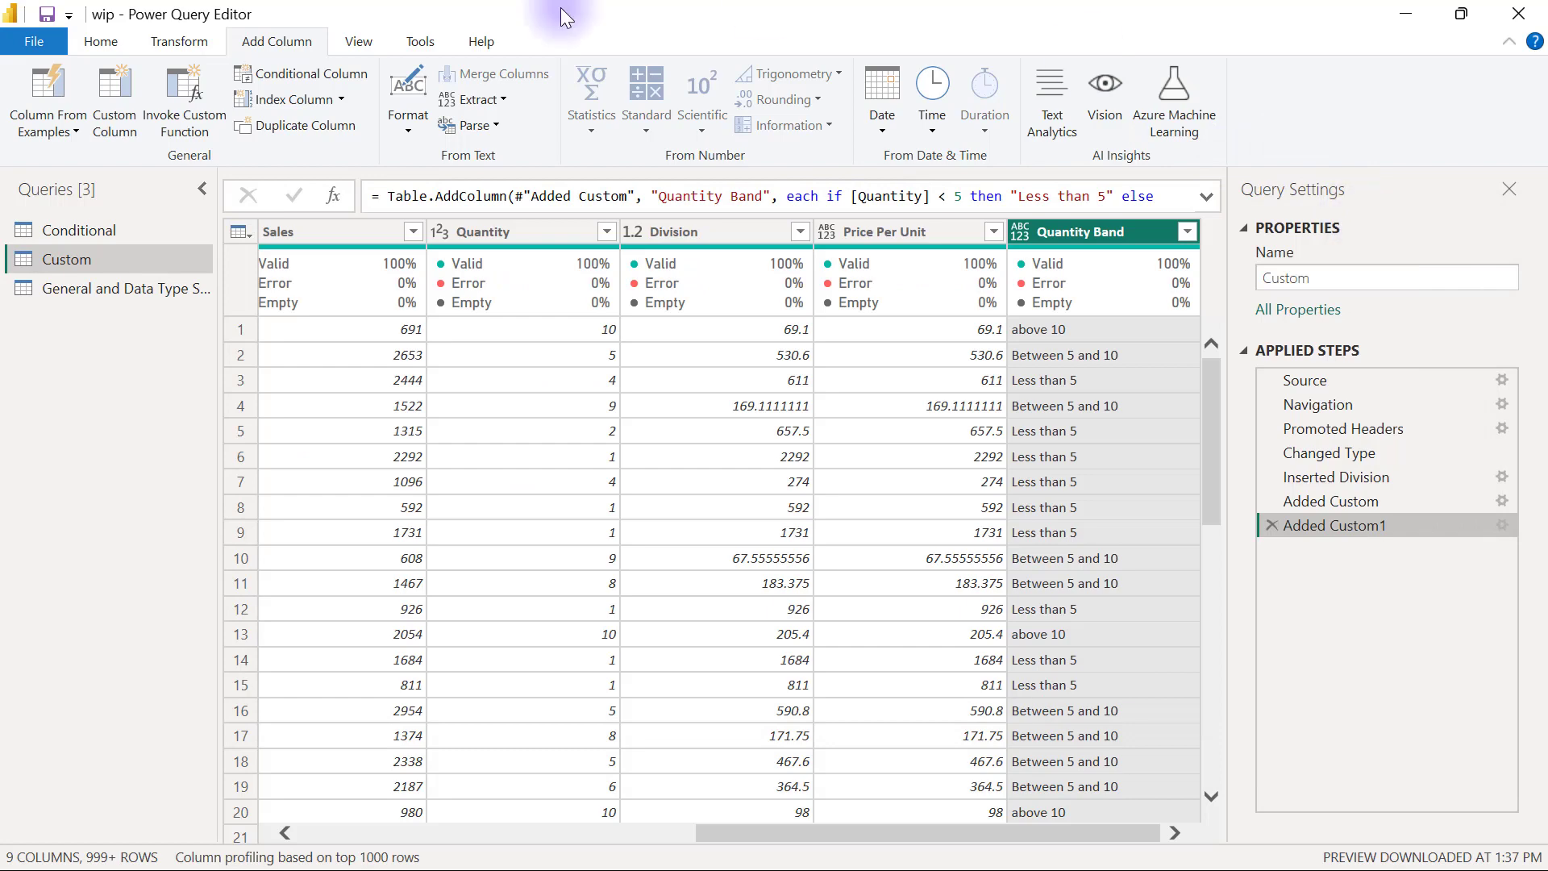
- Start a custom column and name it Discount
left_click(103, 90)
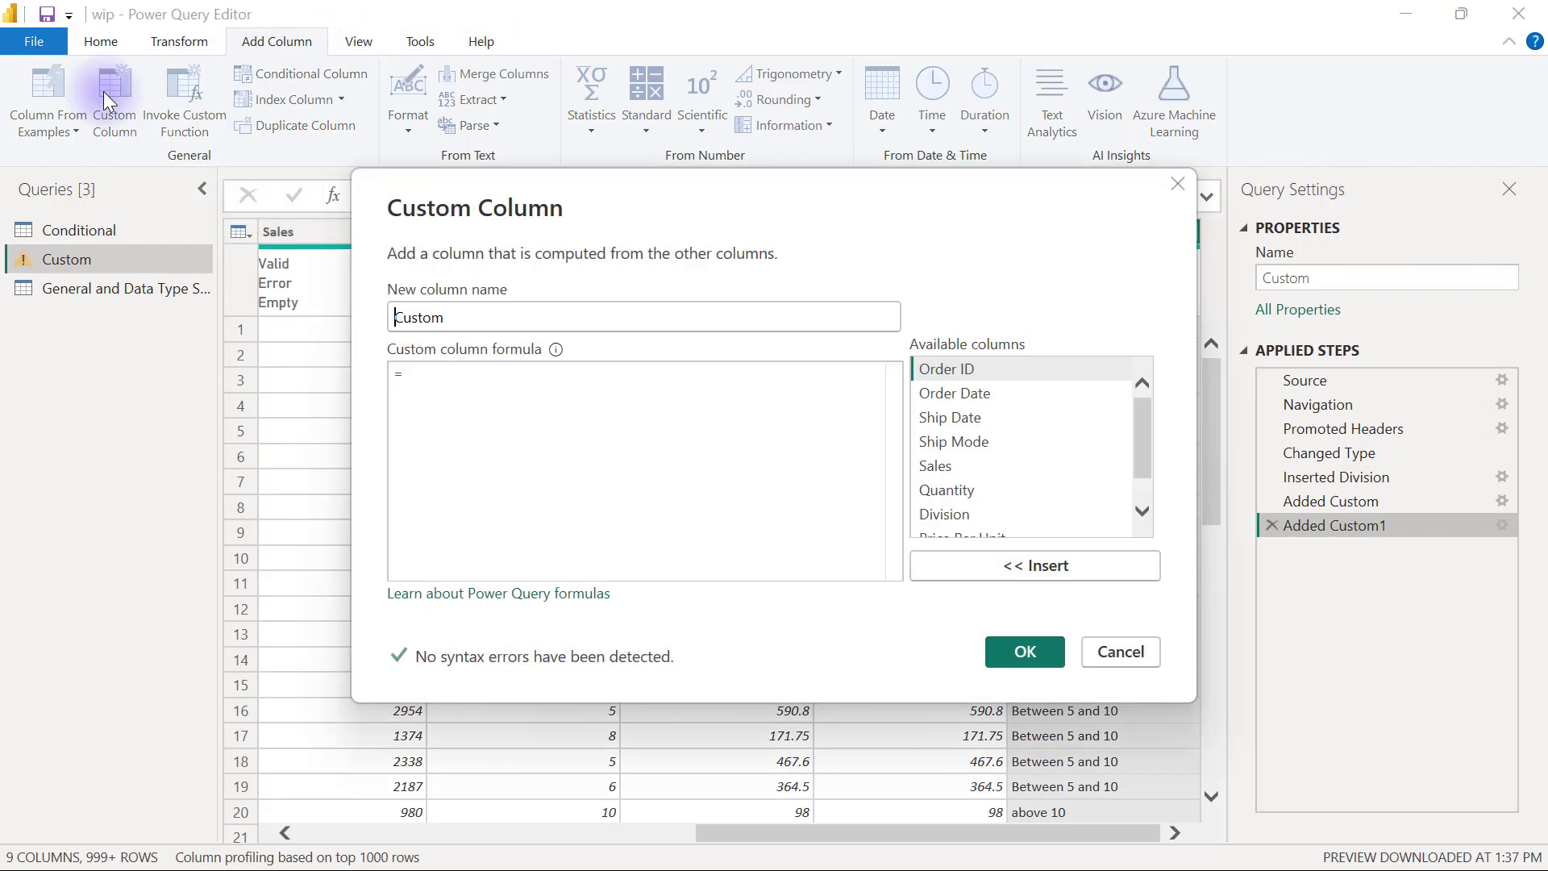
left_click_drag(448, 318, 376, 313)
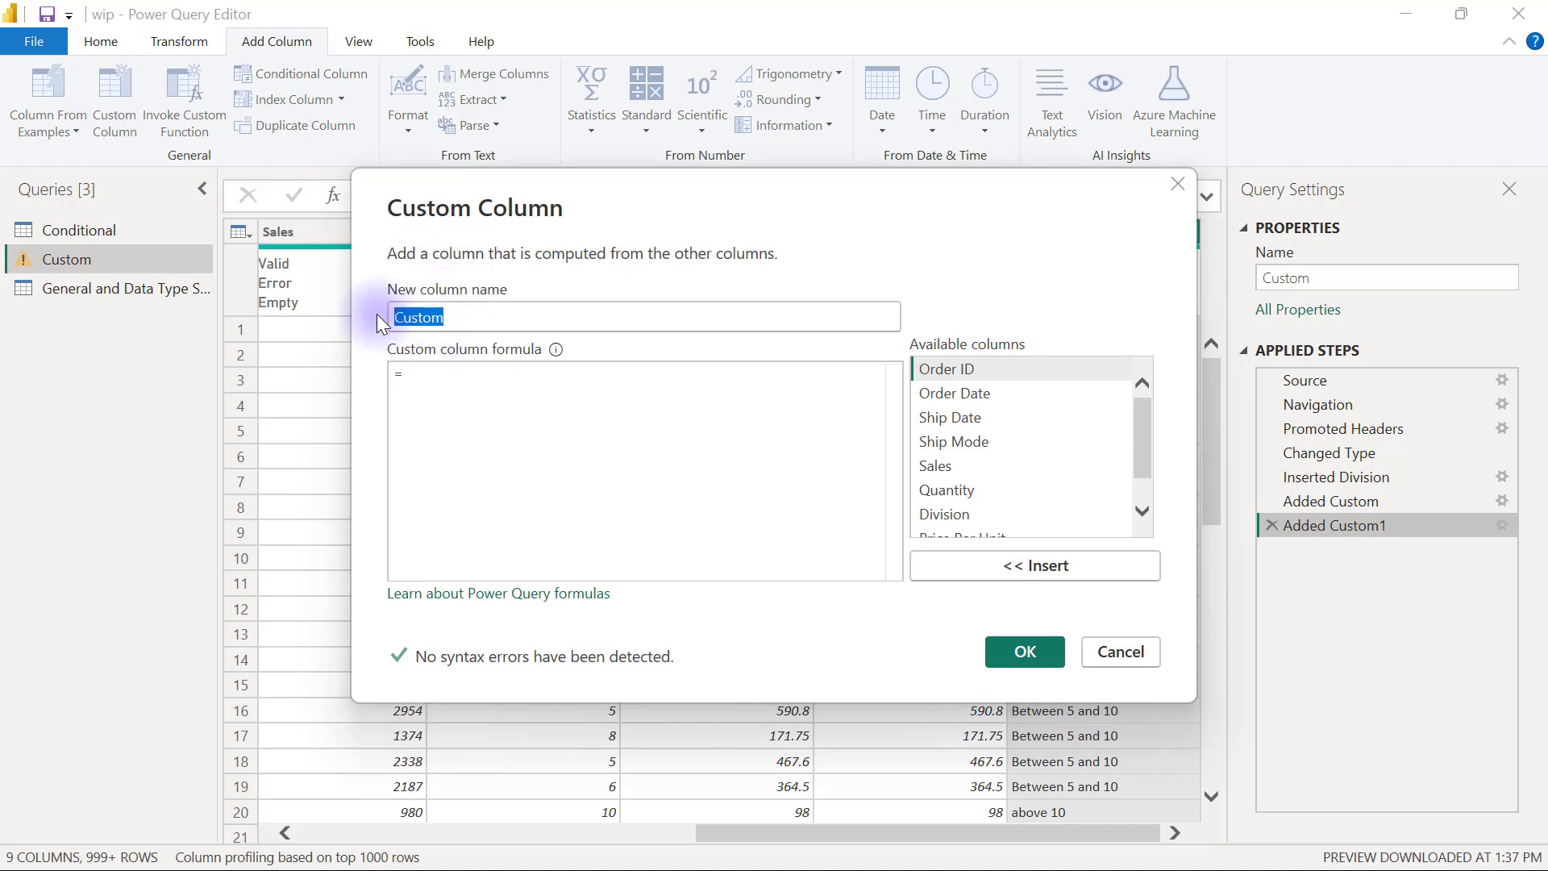
type("Discount")
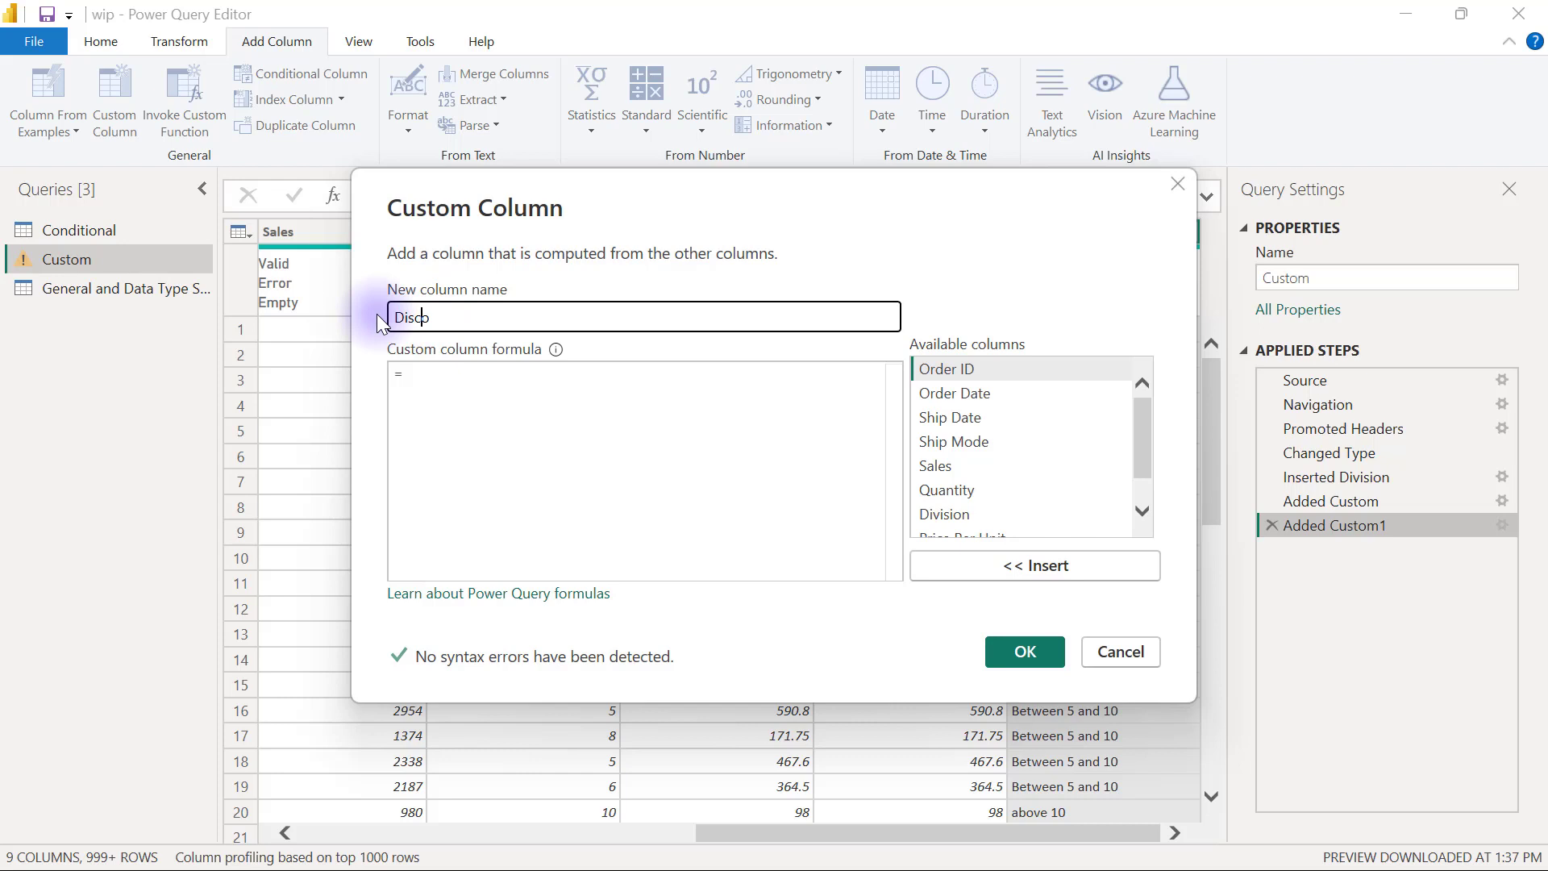
- Enter the formula if [Sales] > 1500 and [Quantity] > 5 then .2 else 0
left_click(421, 375)
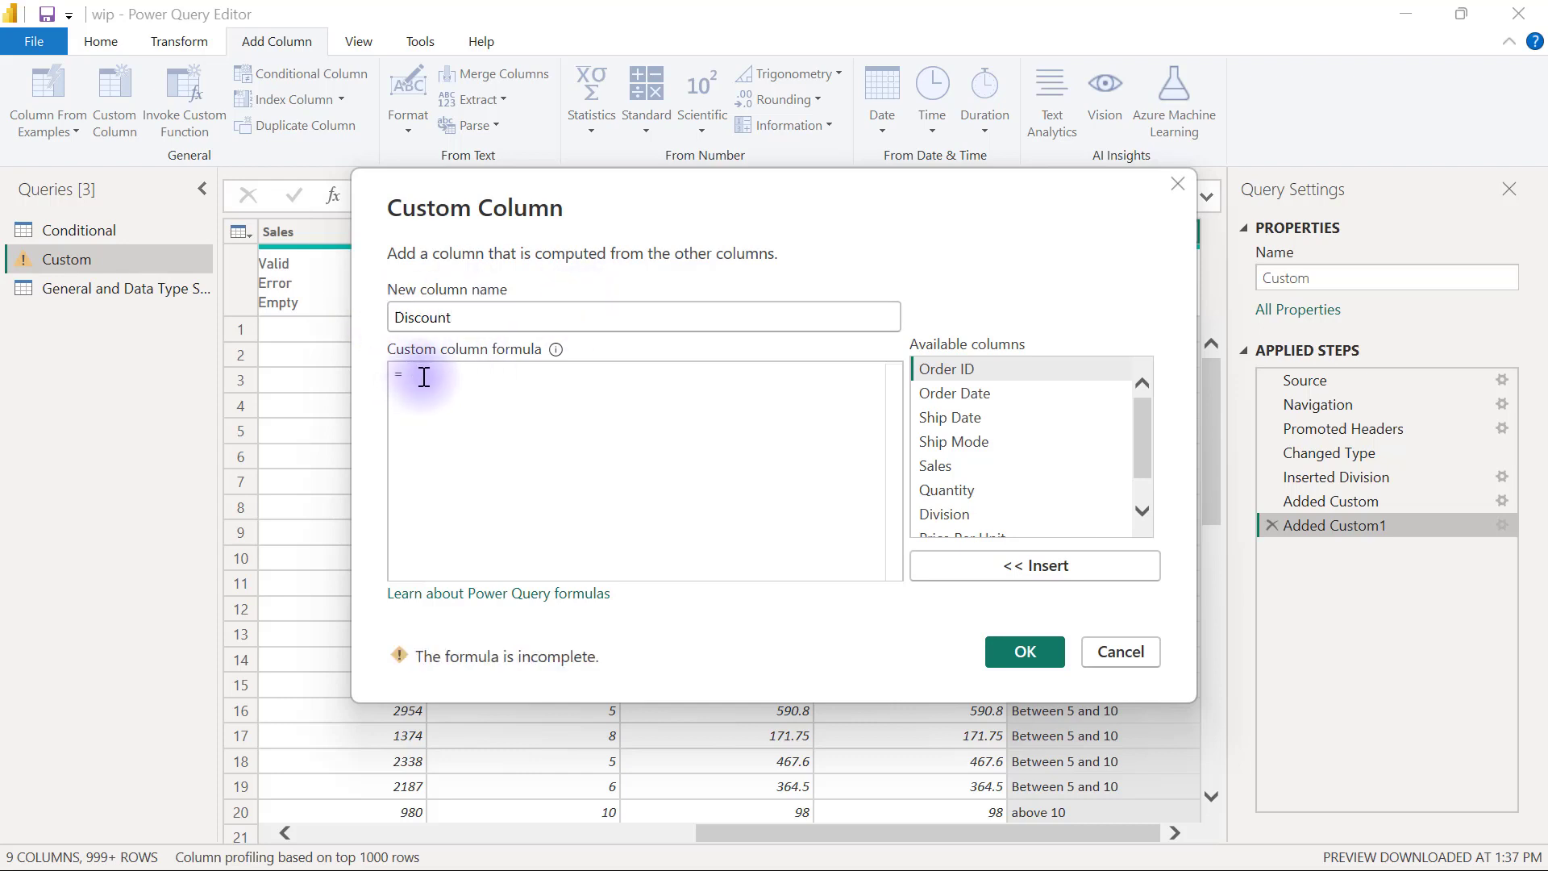
type("if")
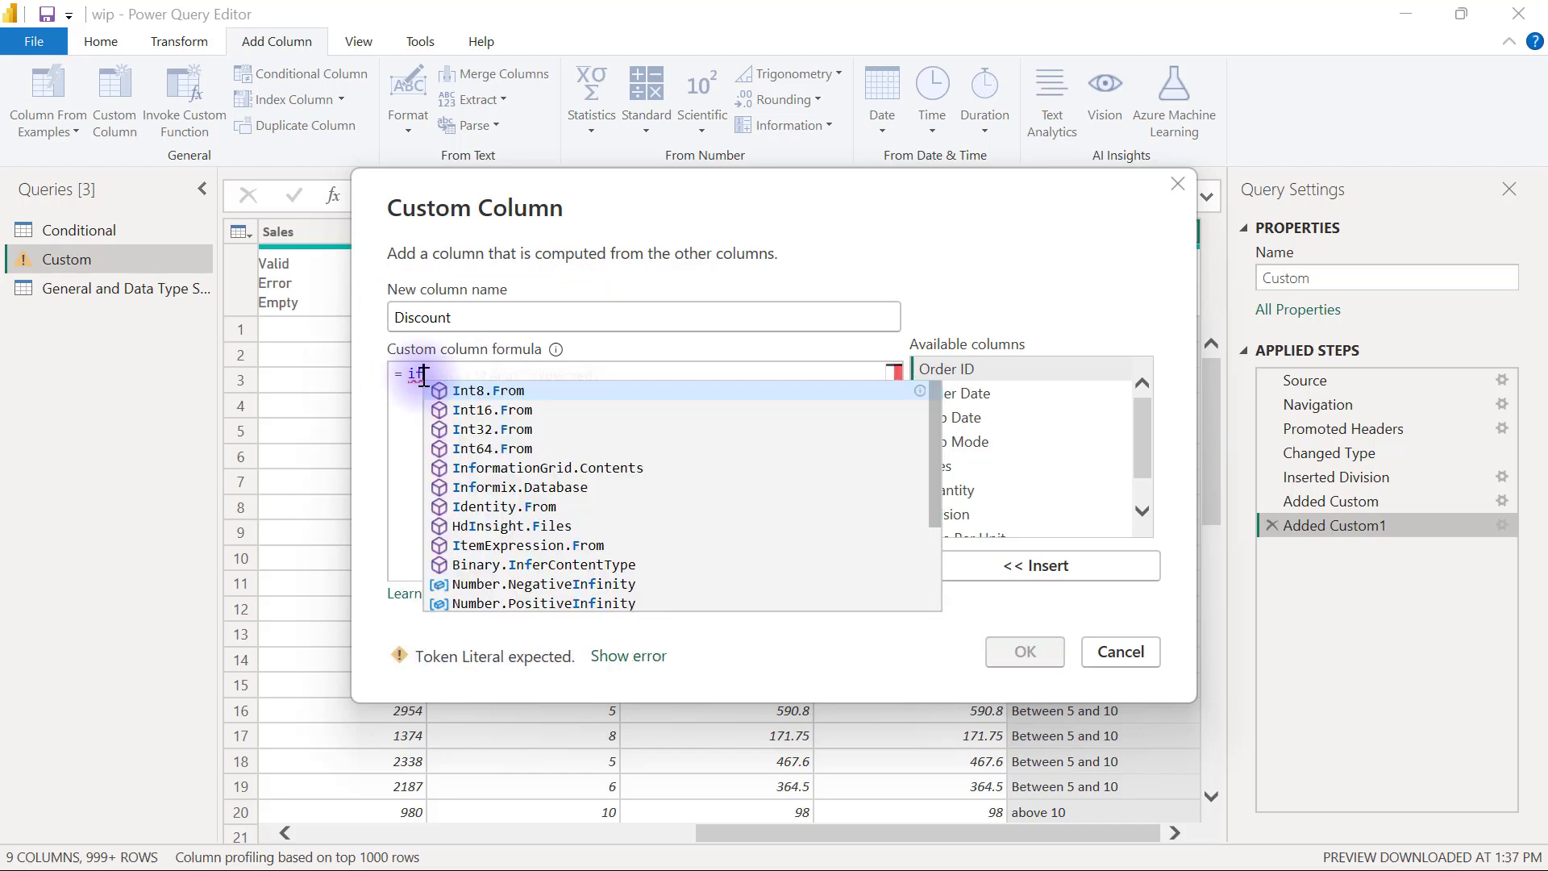
key("Escape")
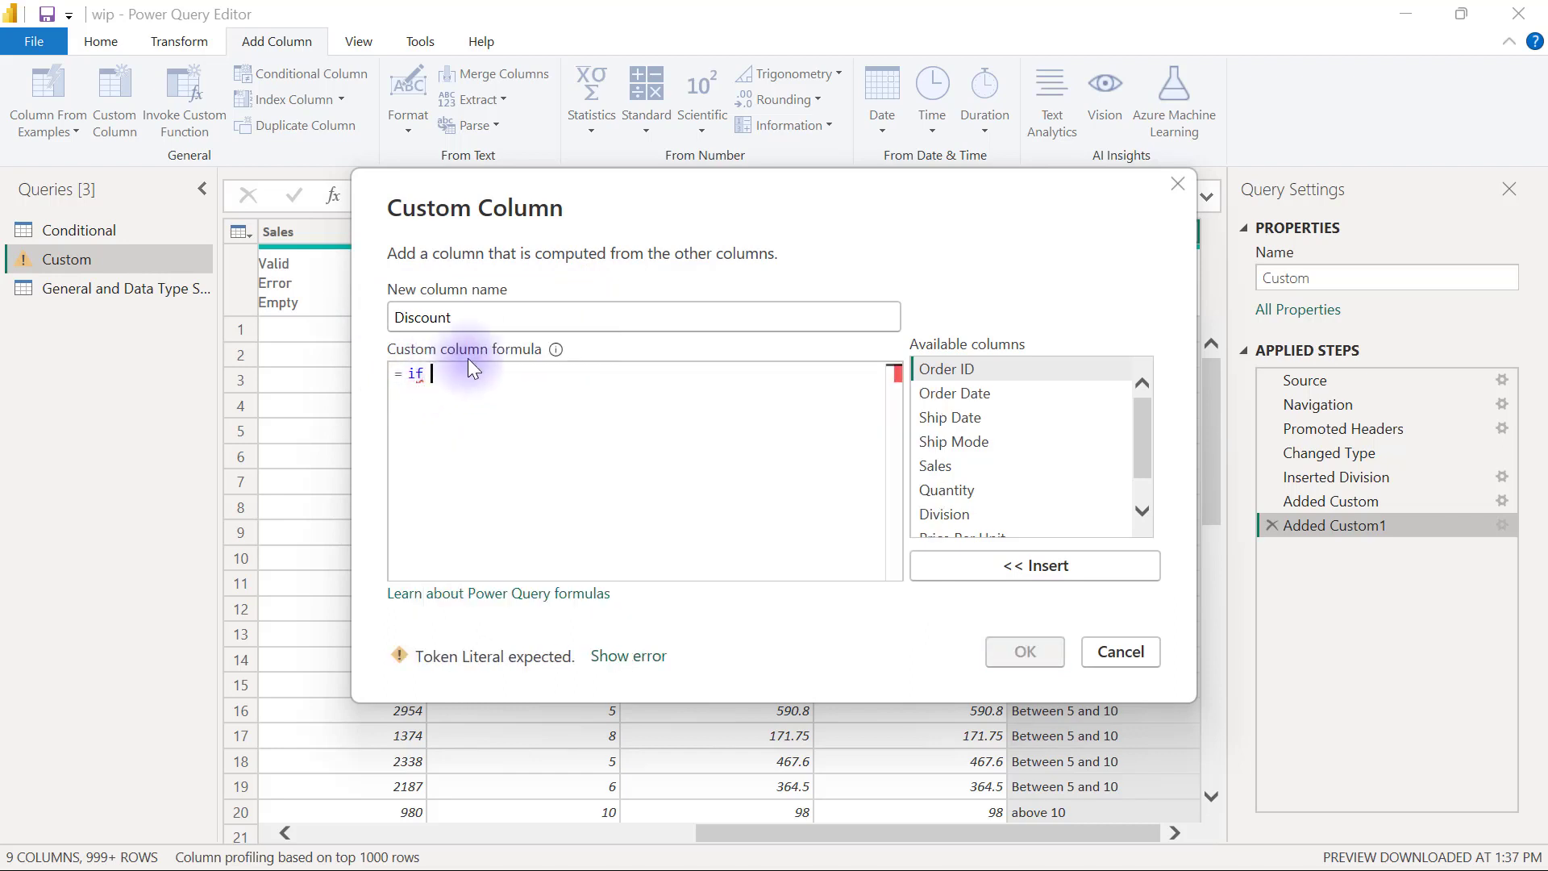
double_click(936, 465)
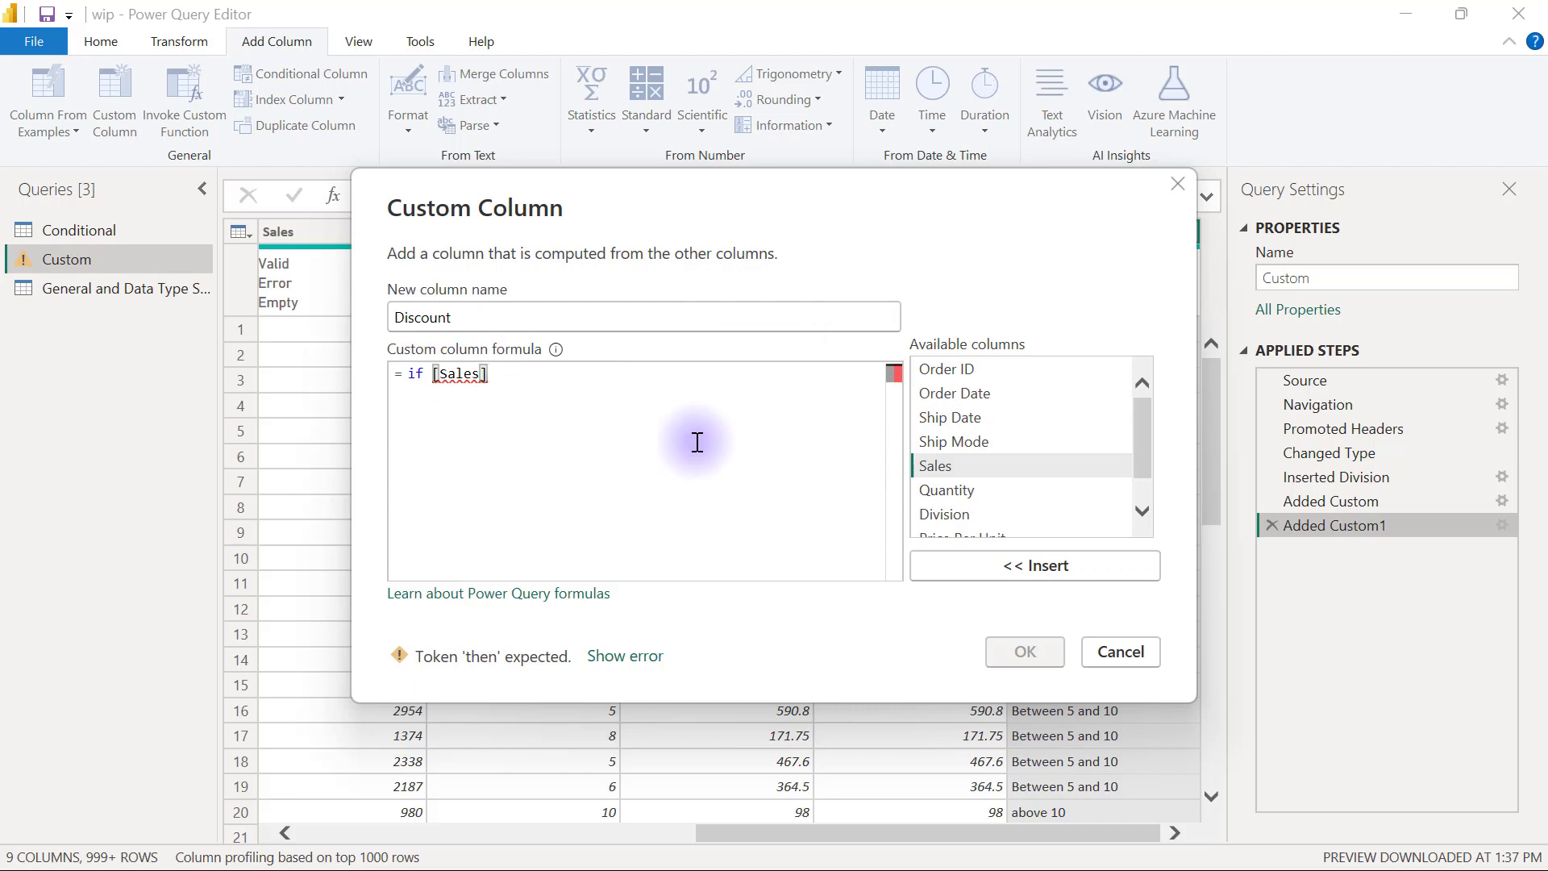
type("> ")
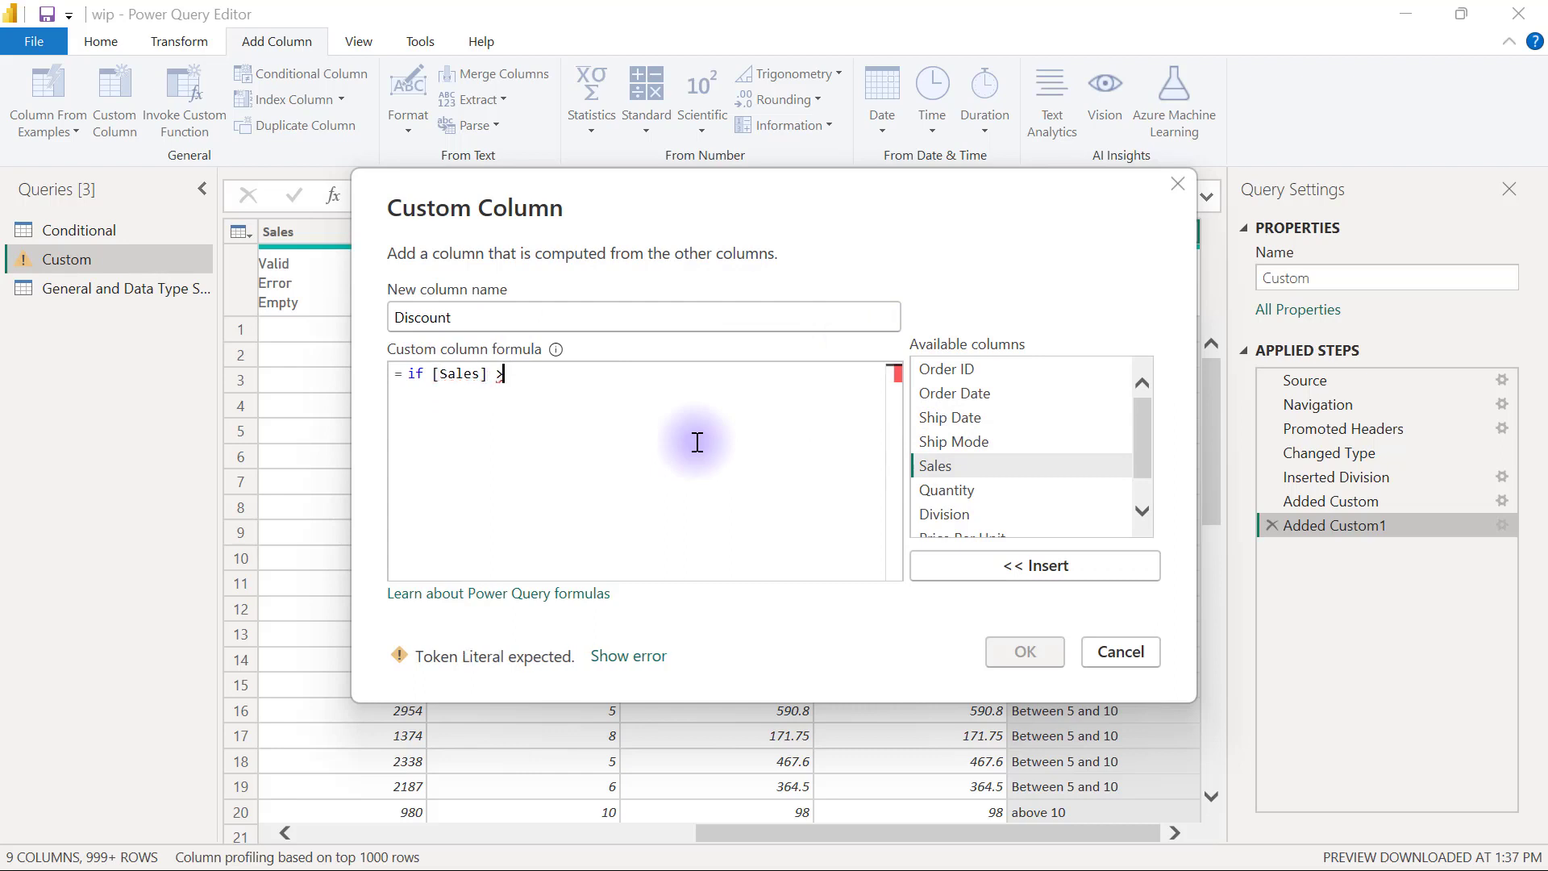
type("1")
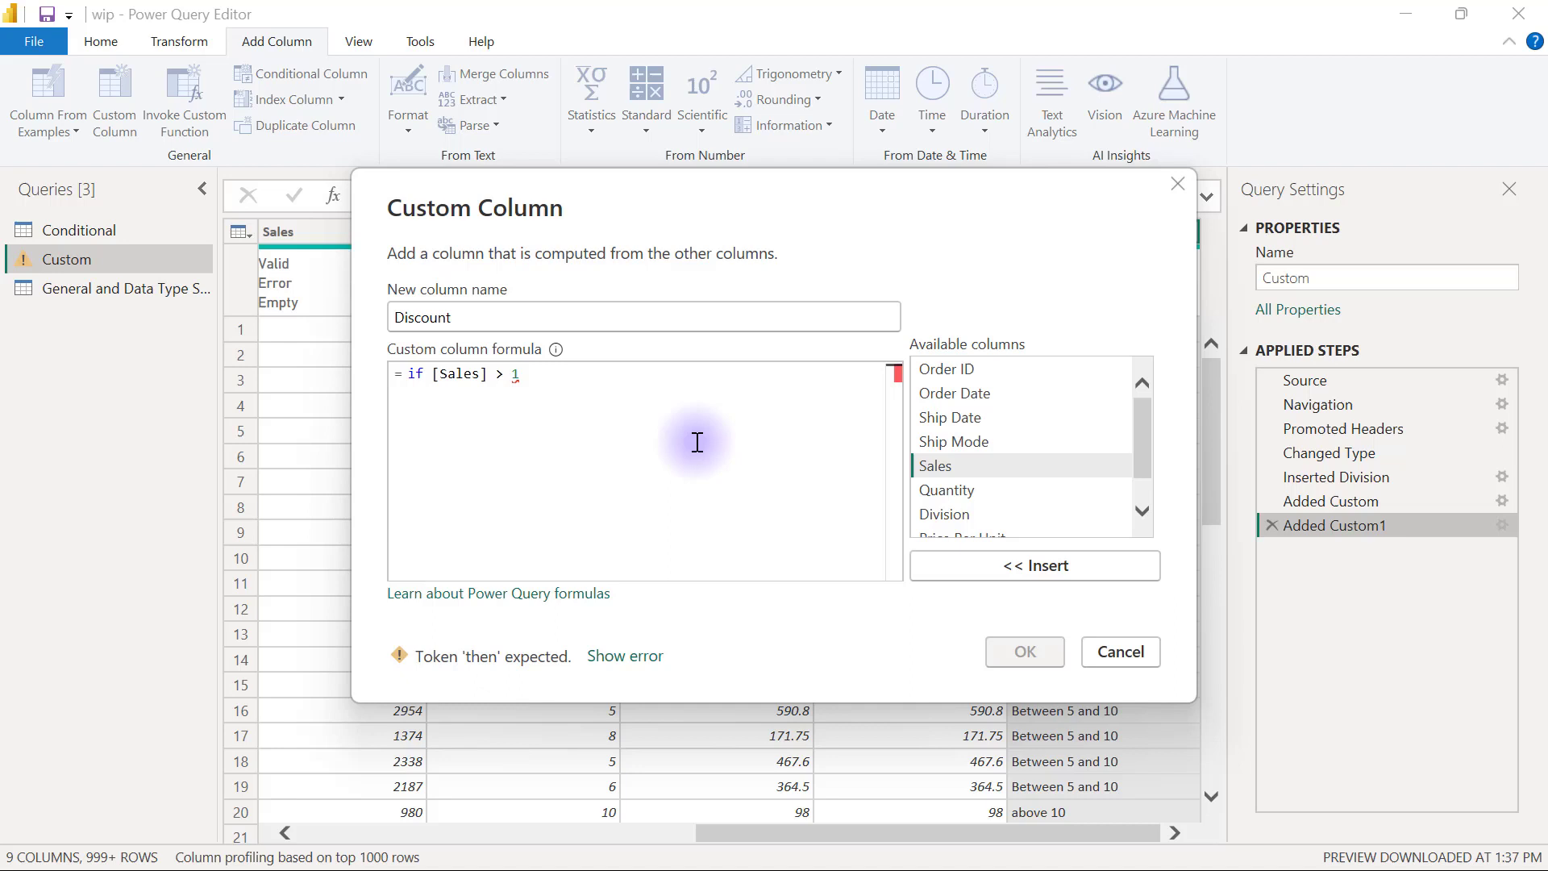
type("500")
type("and")
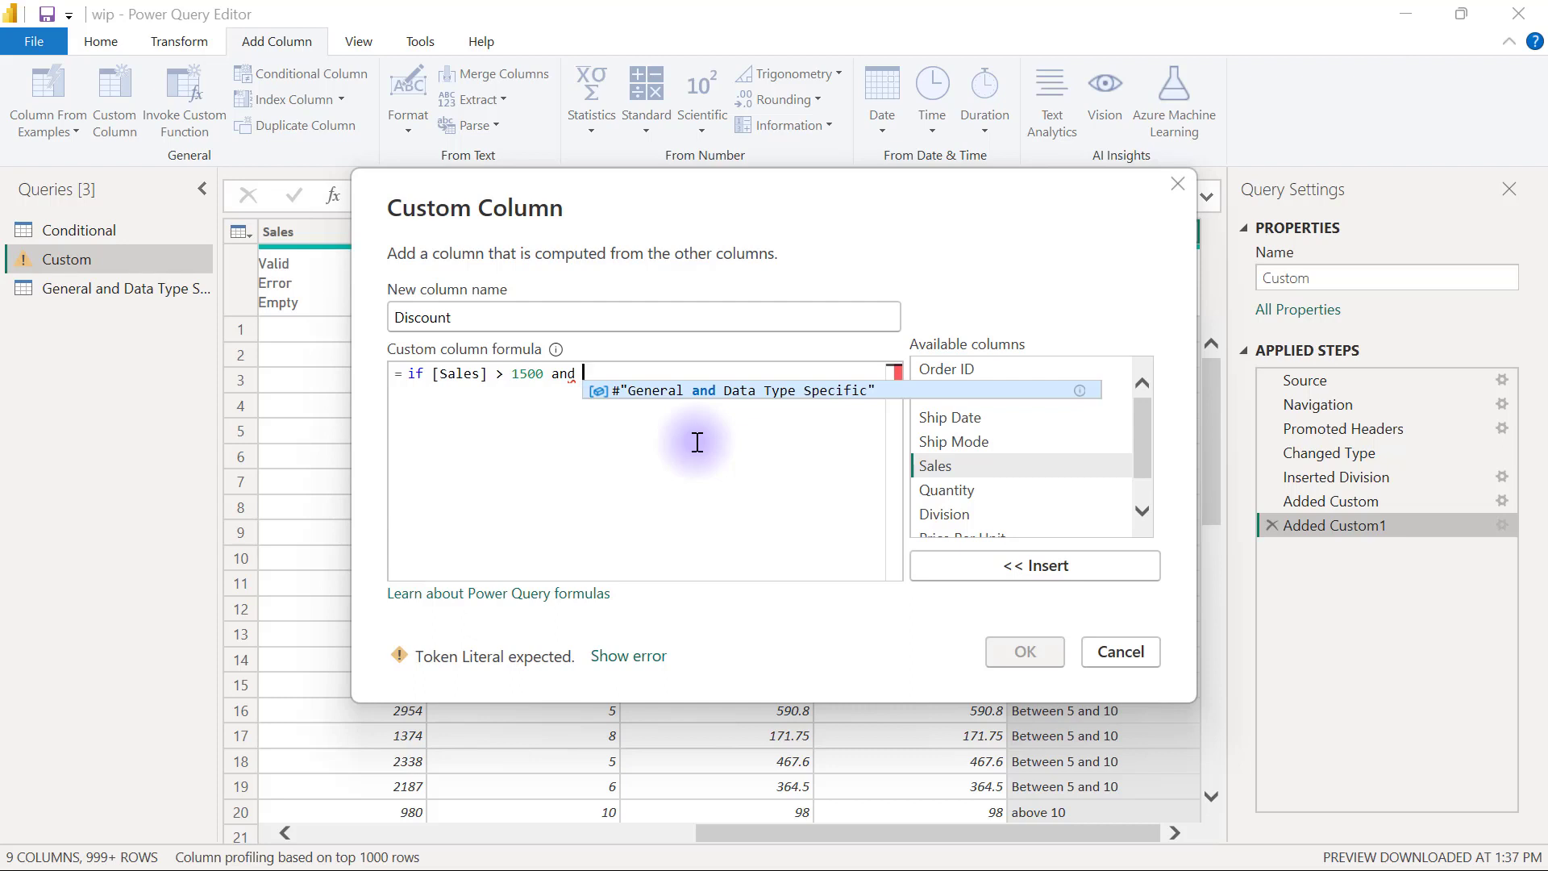
double_click(943, 486)
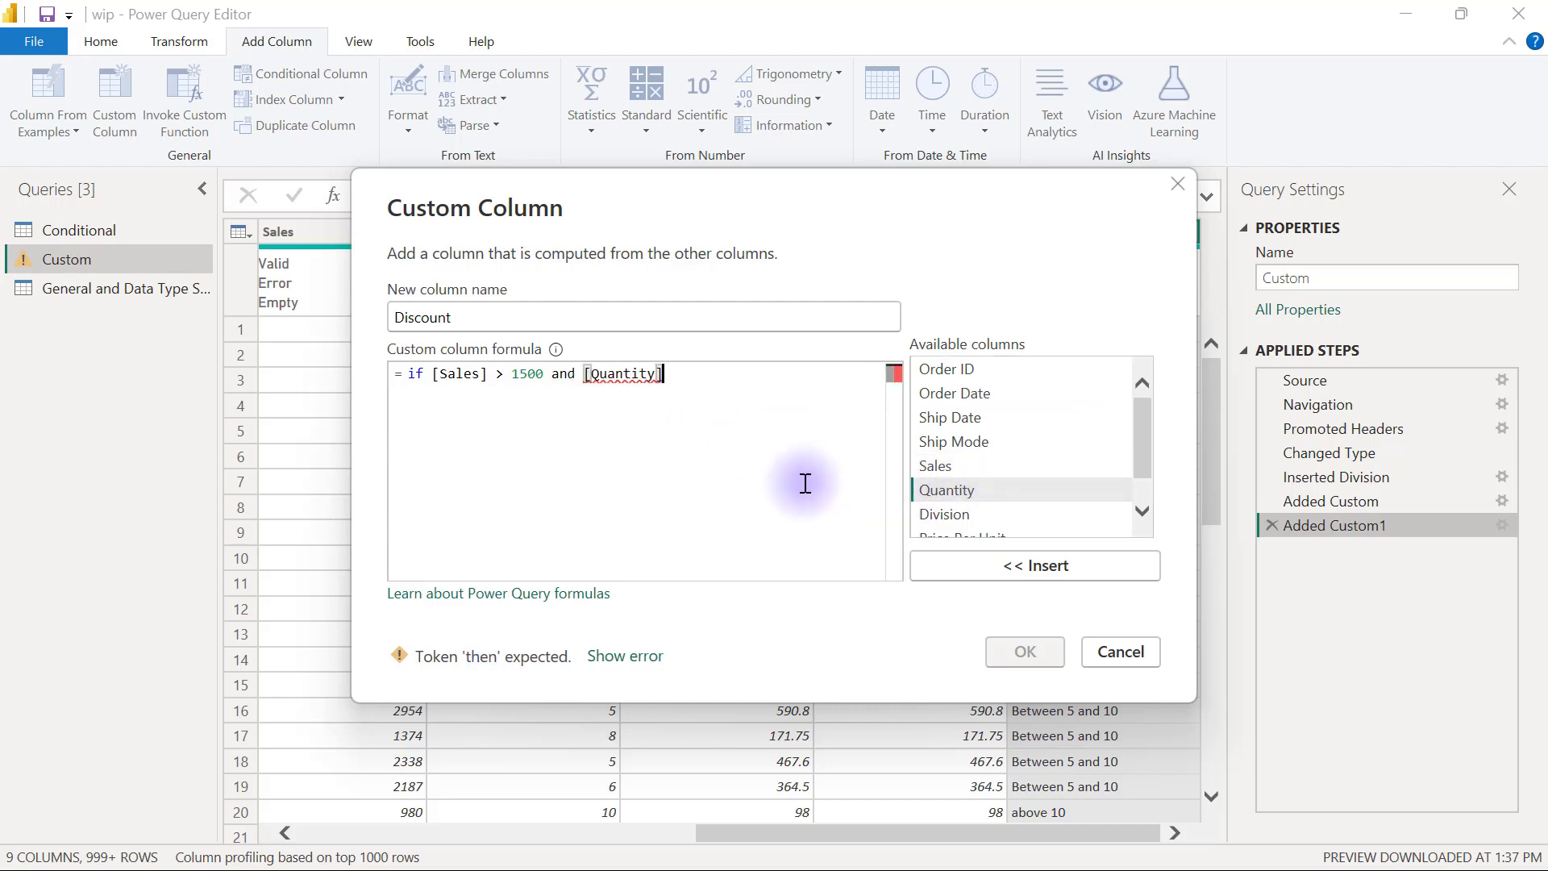
type("> ")
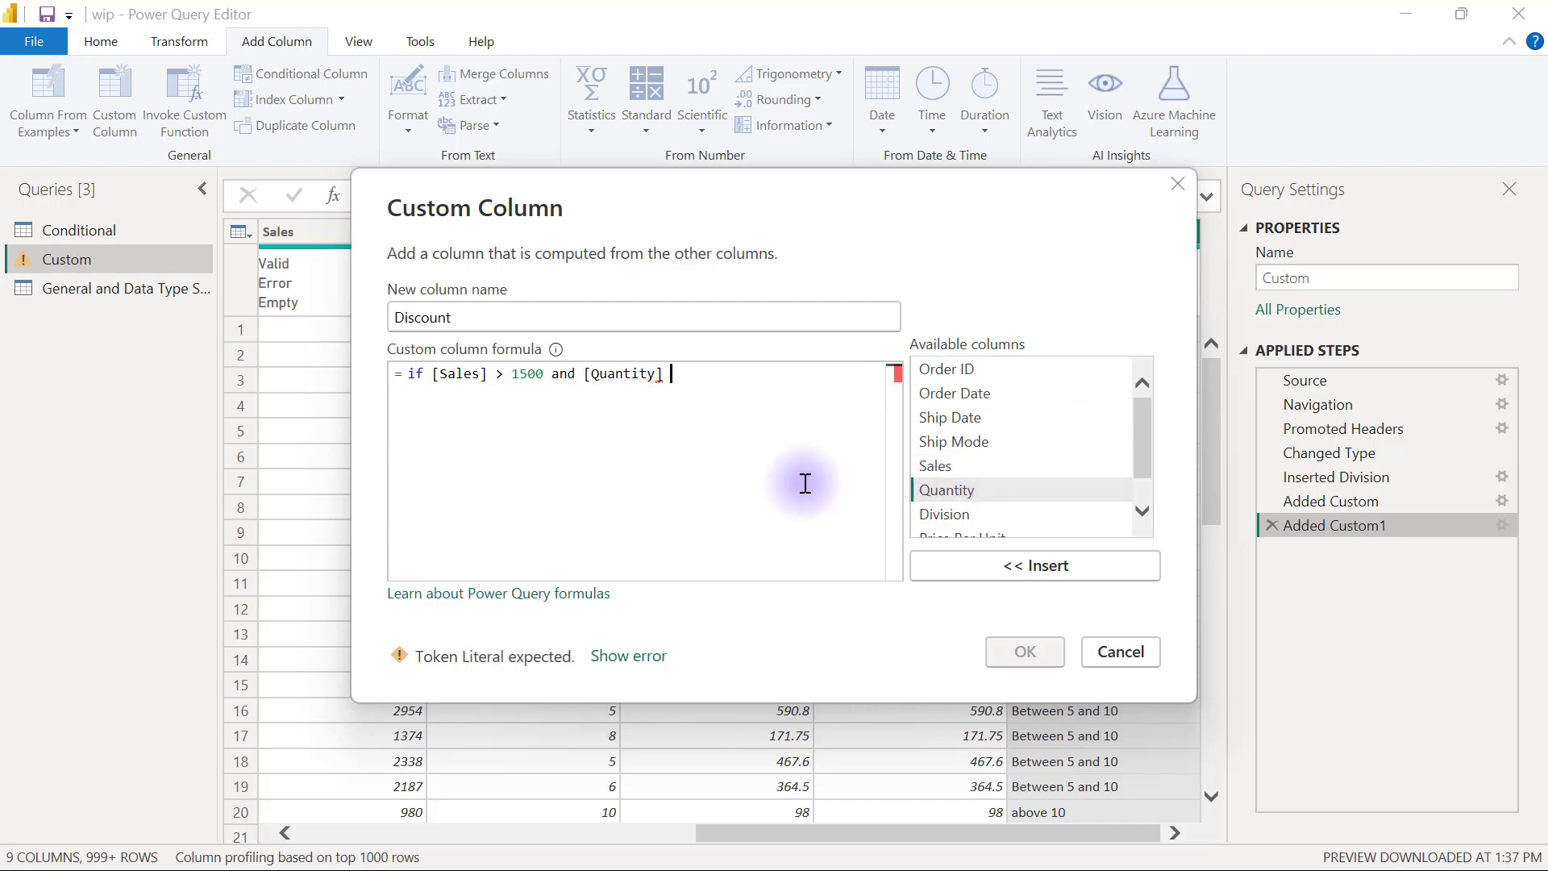
type("5")
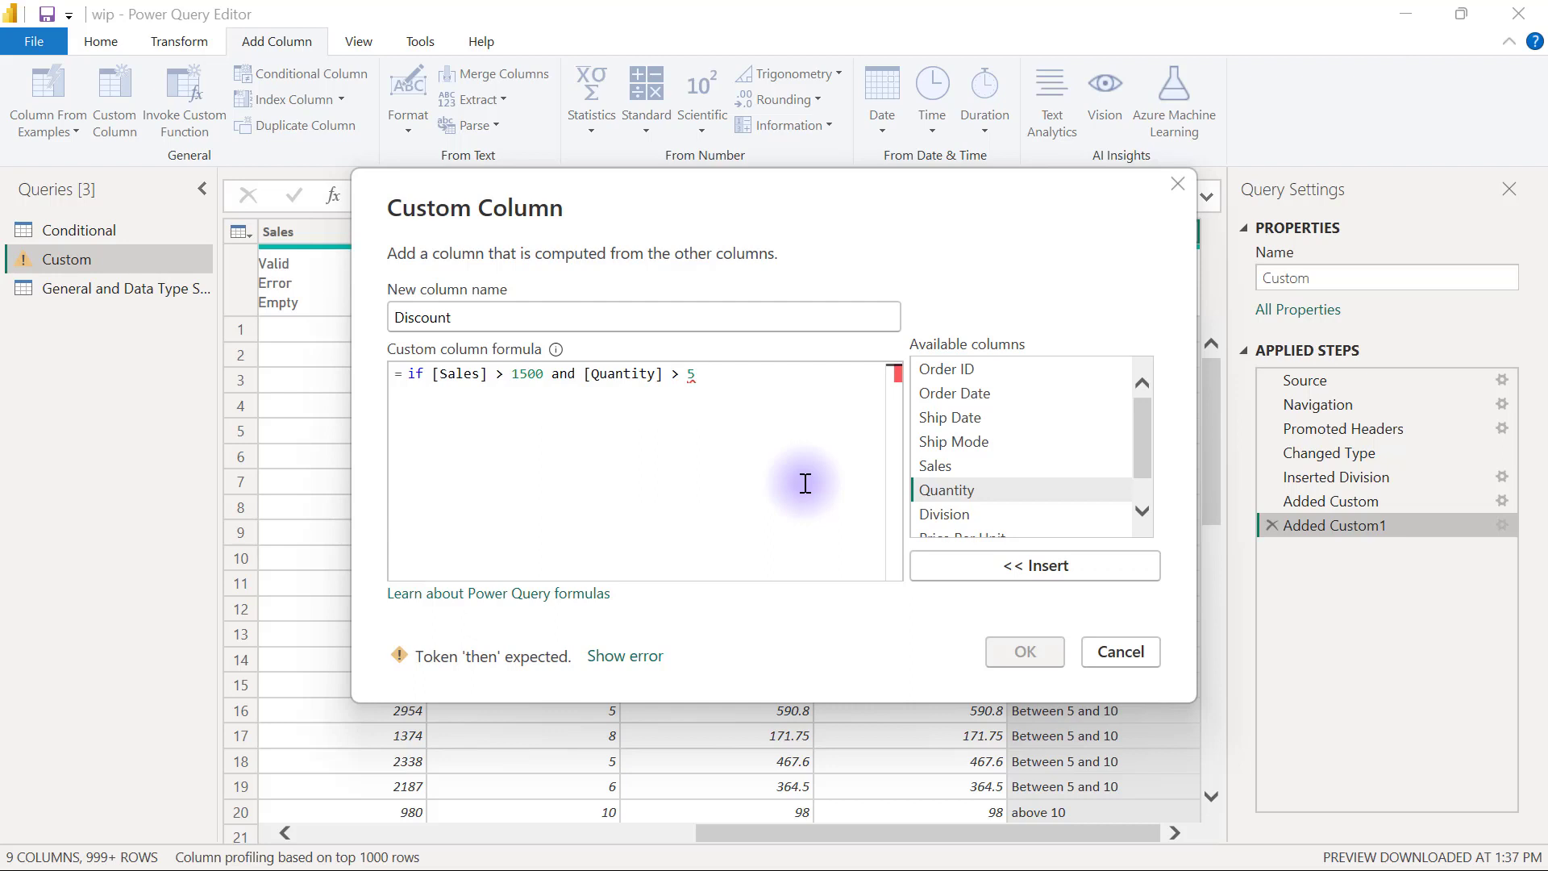
type(" then")
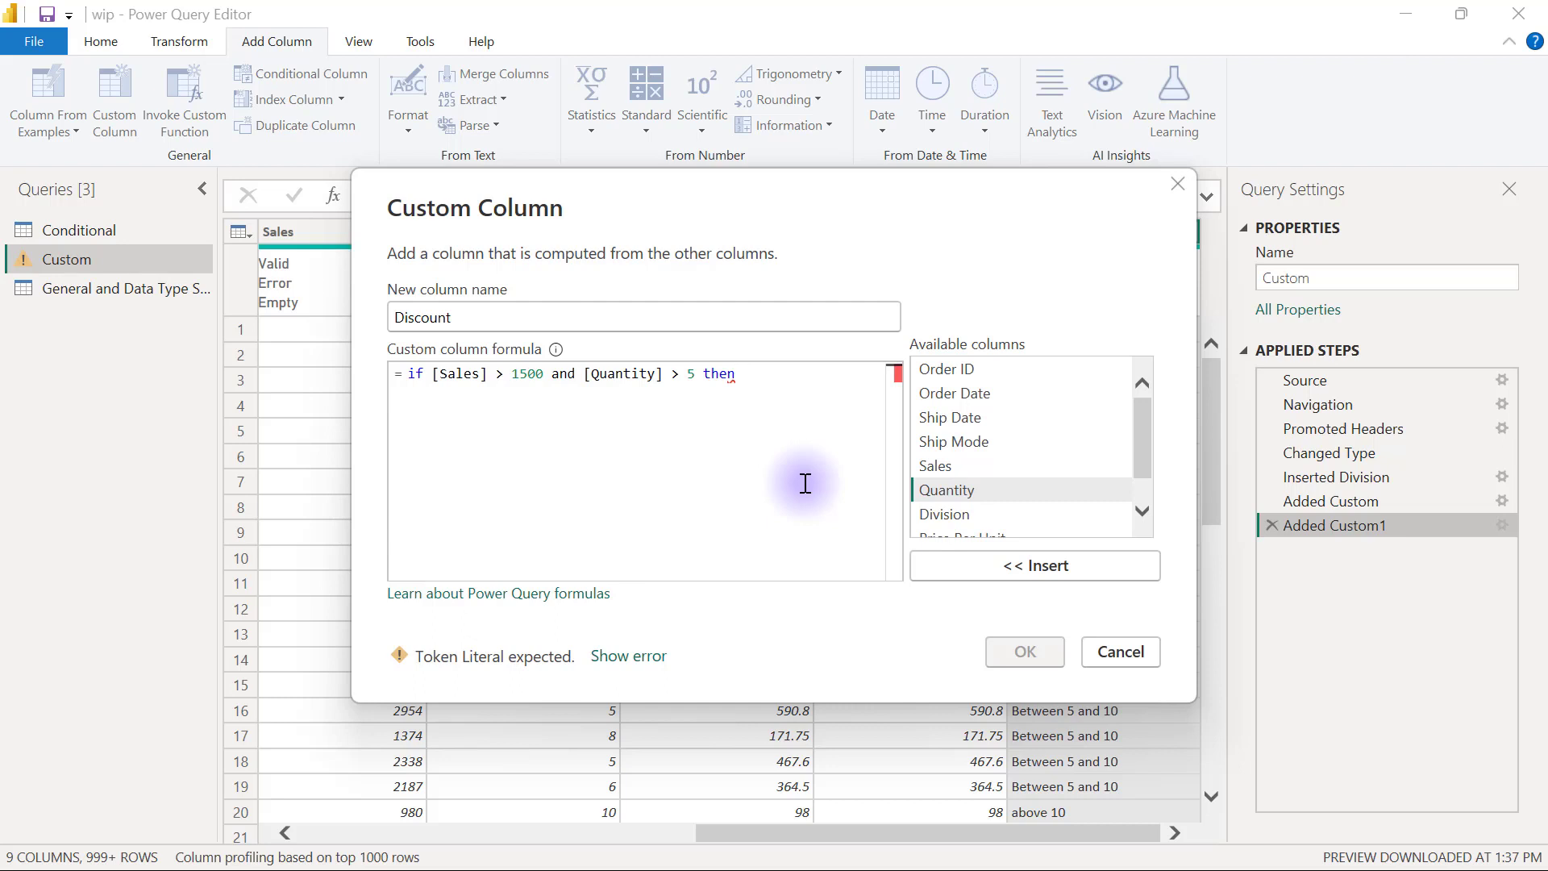
type(".2")
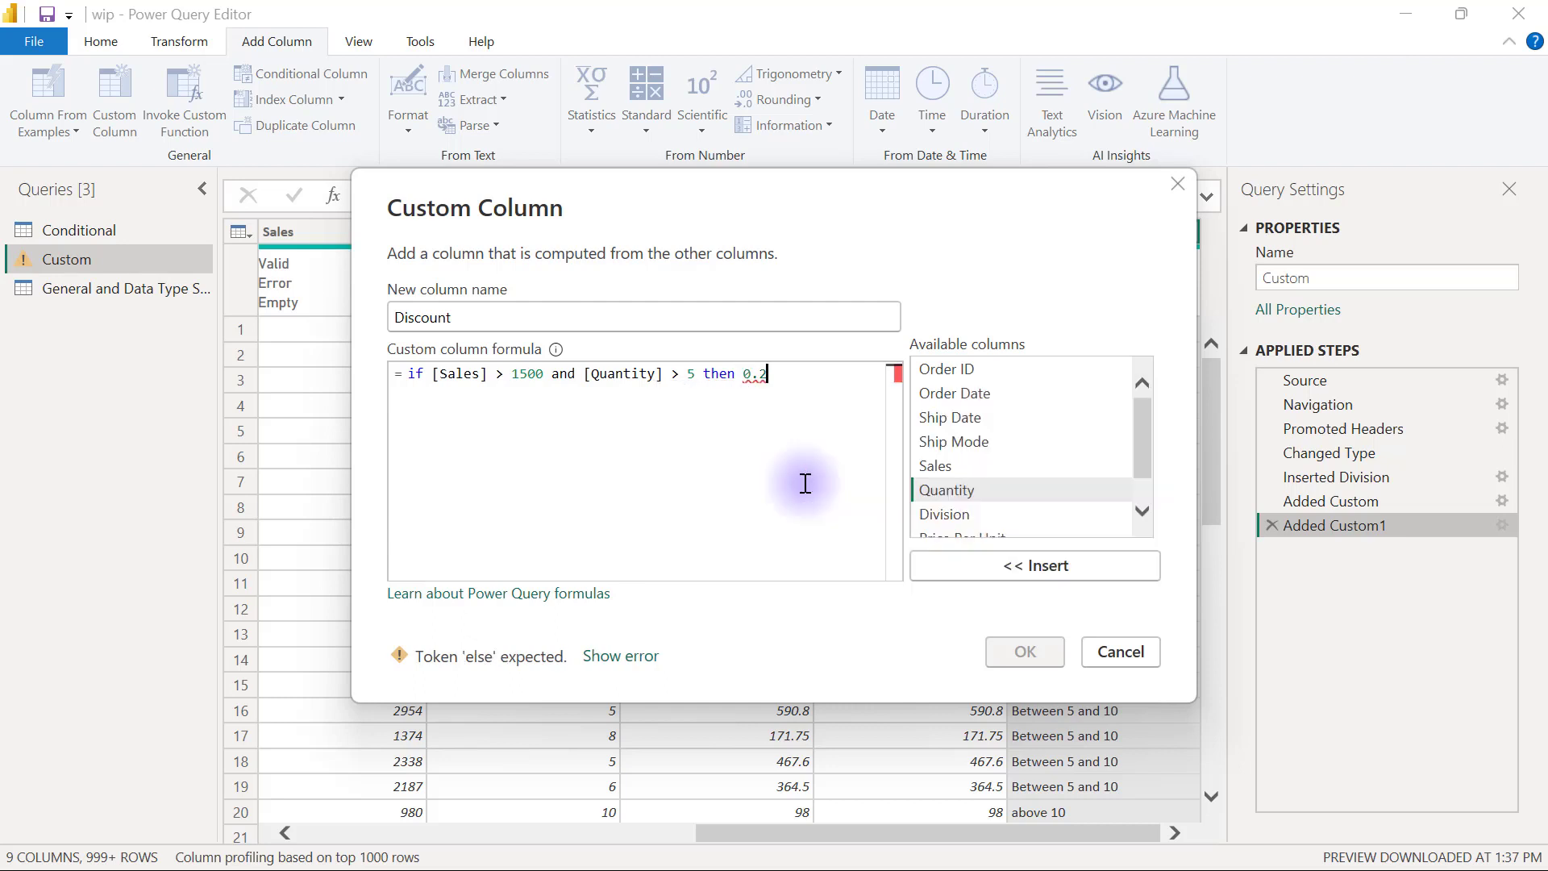
type(" else")
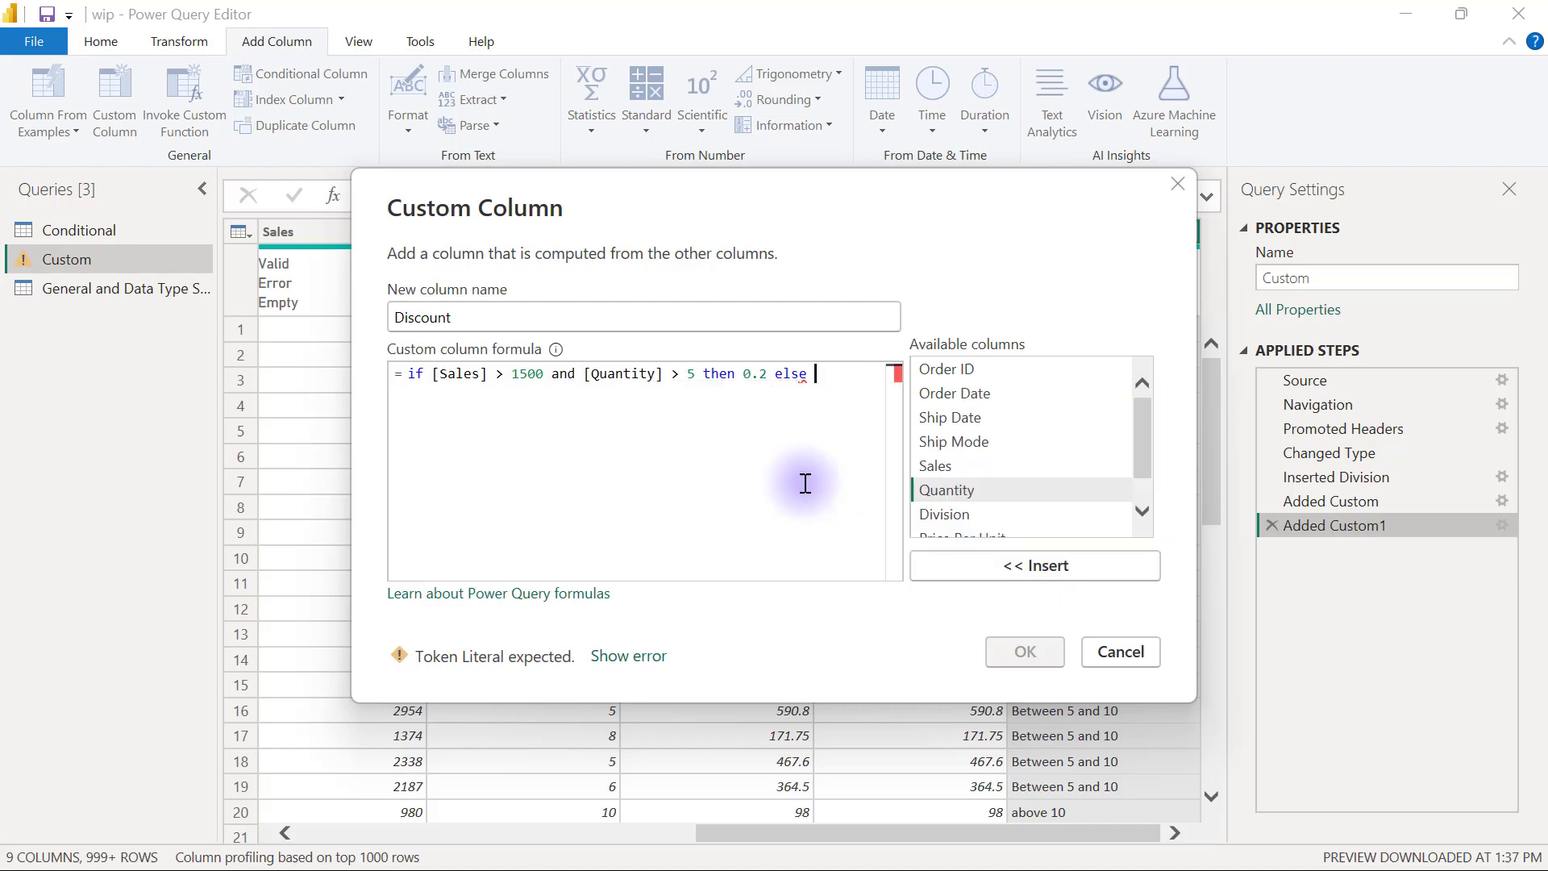
type(" 0")
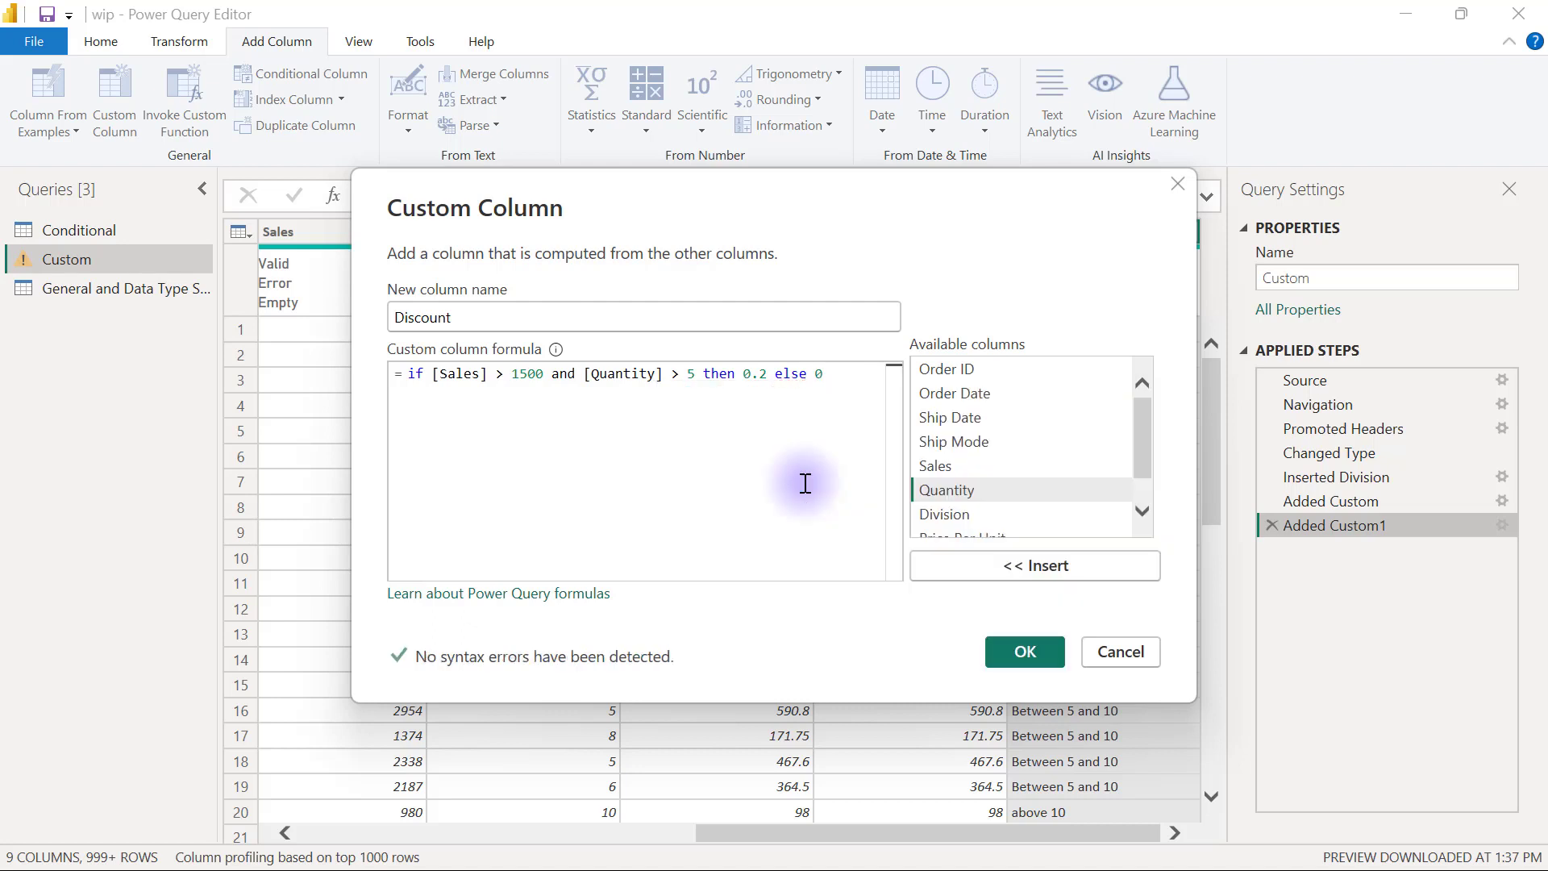
- Create the Discount column and confirm row 4 (Sales 1522, Quantity 9) gets 0.2
left_click(1010, 647)
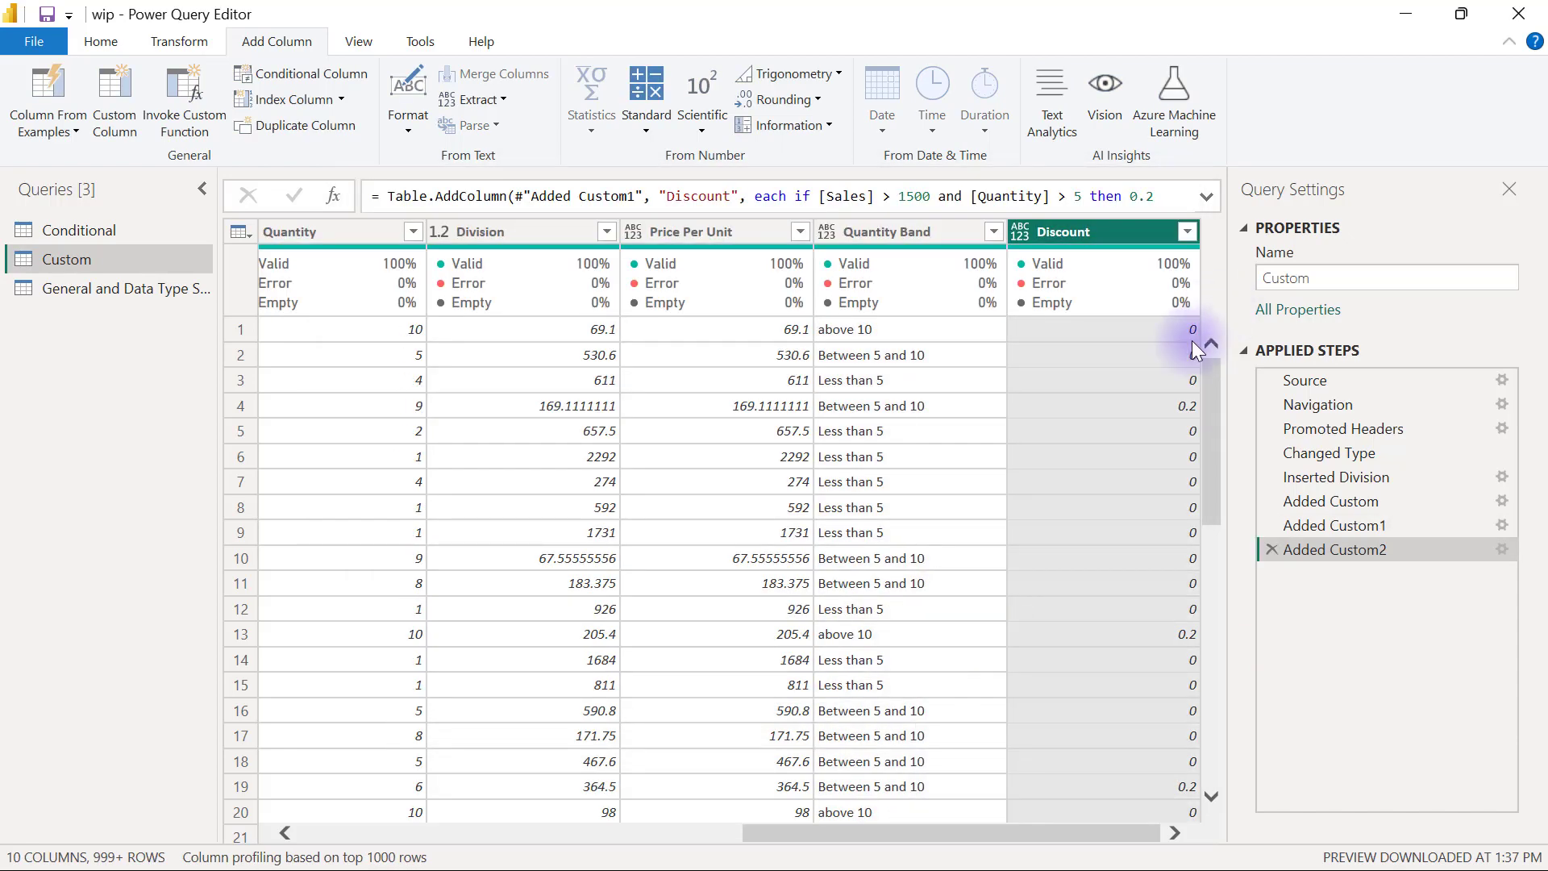
left_click(1136, 404)
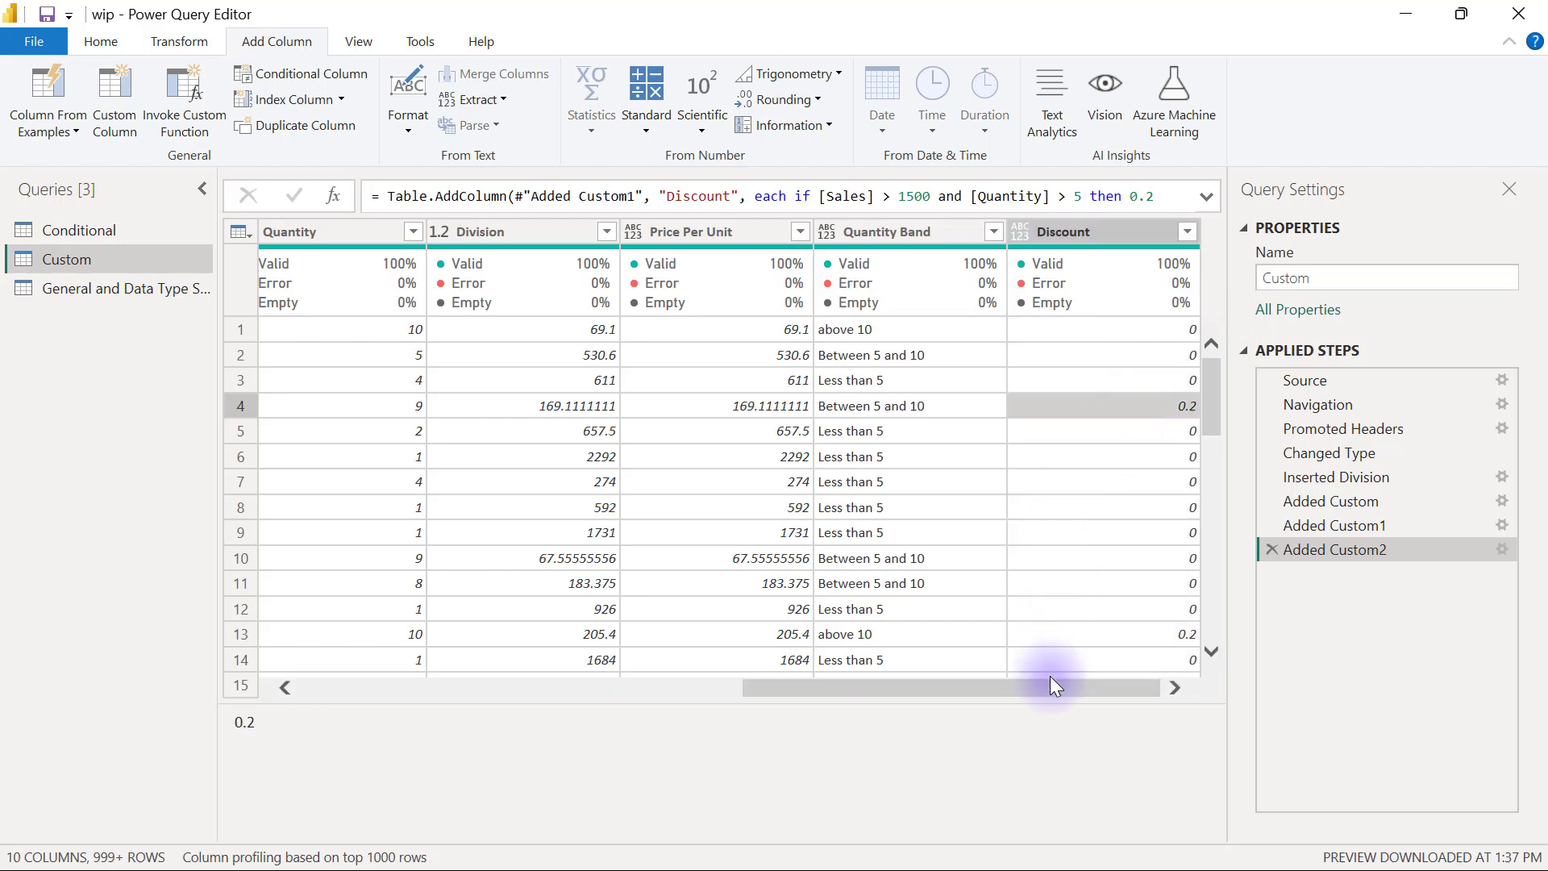
left_click_drag(1050, 684, 944, 683)
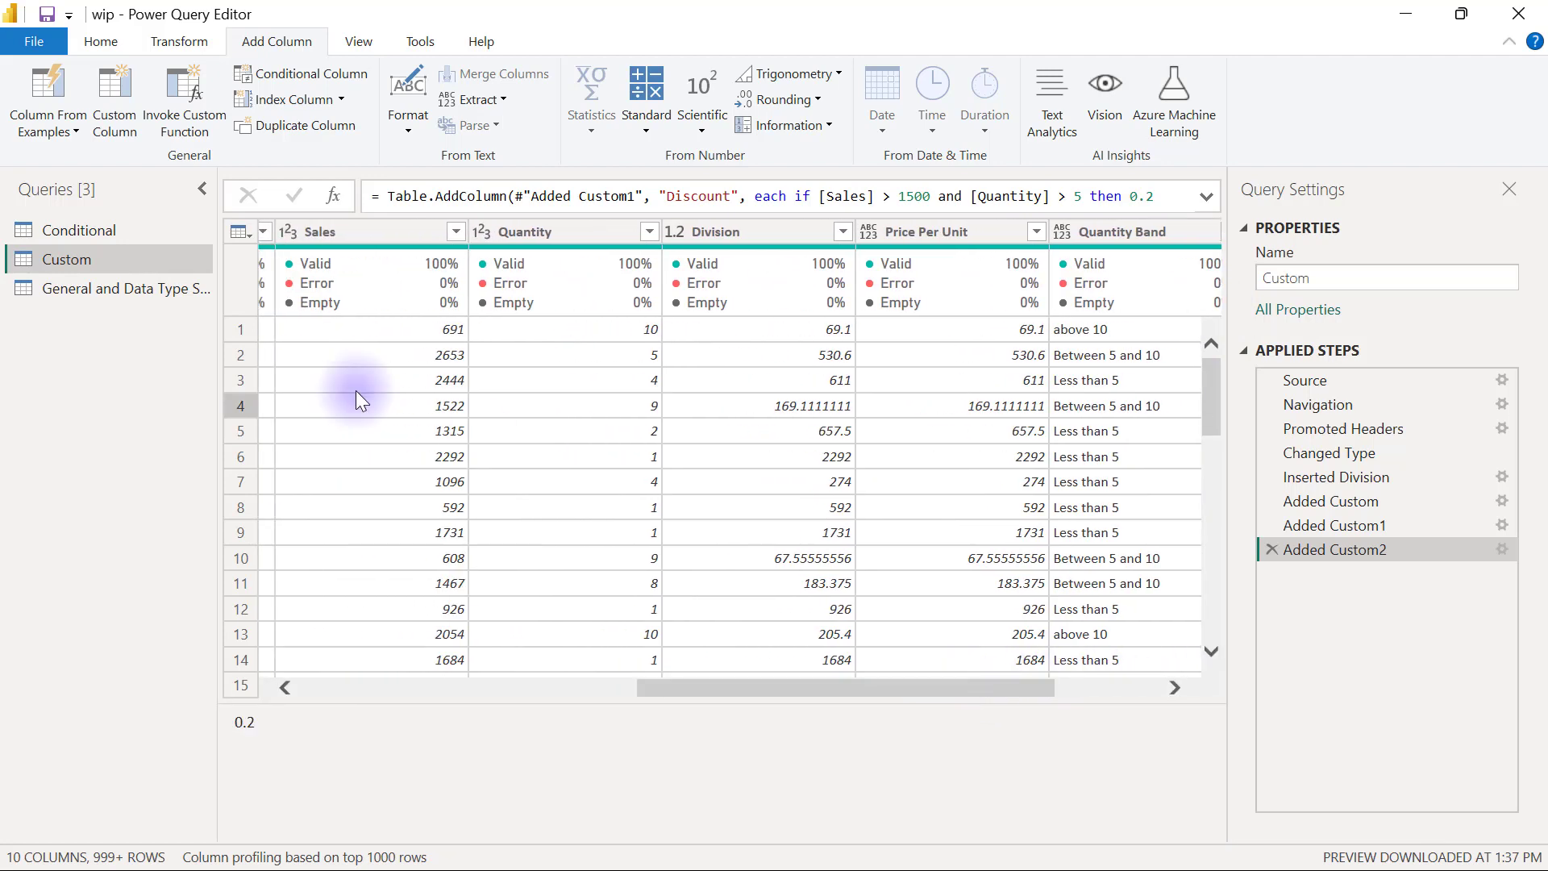
left_click(441, 408)
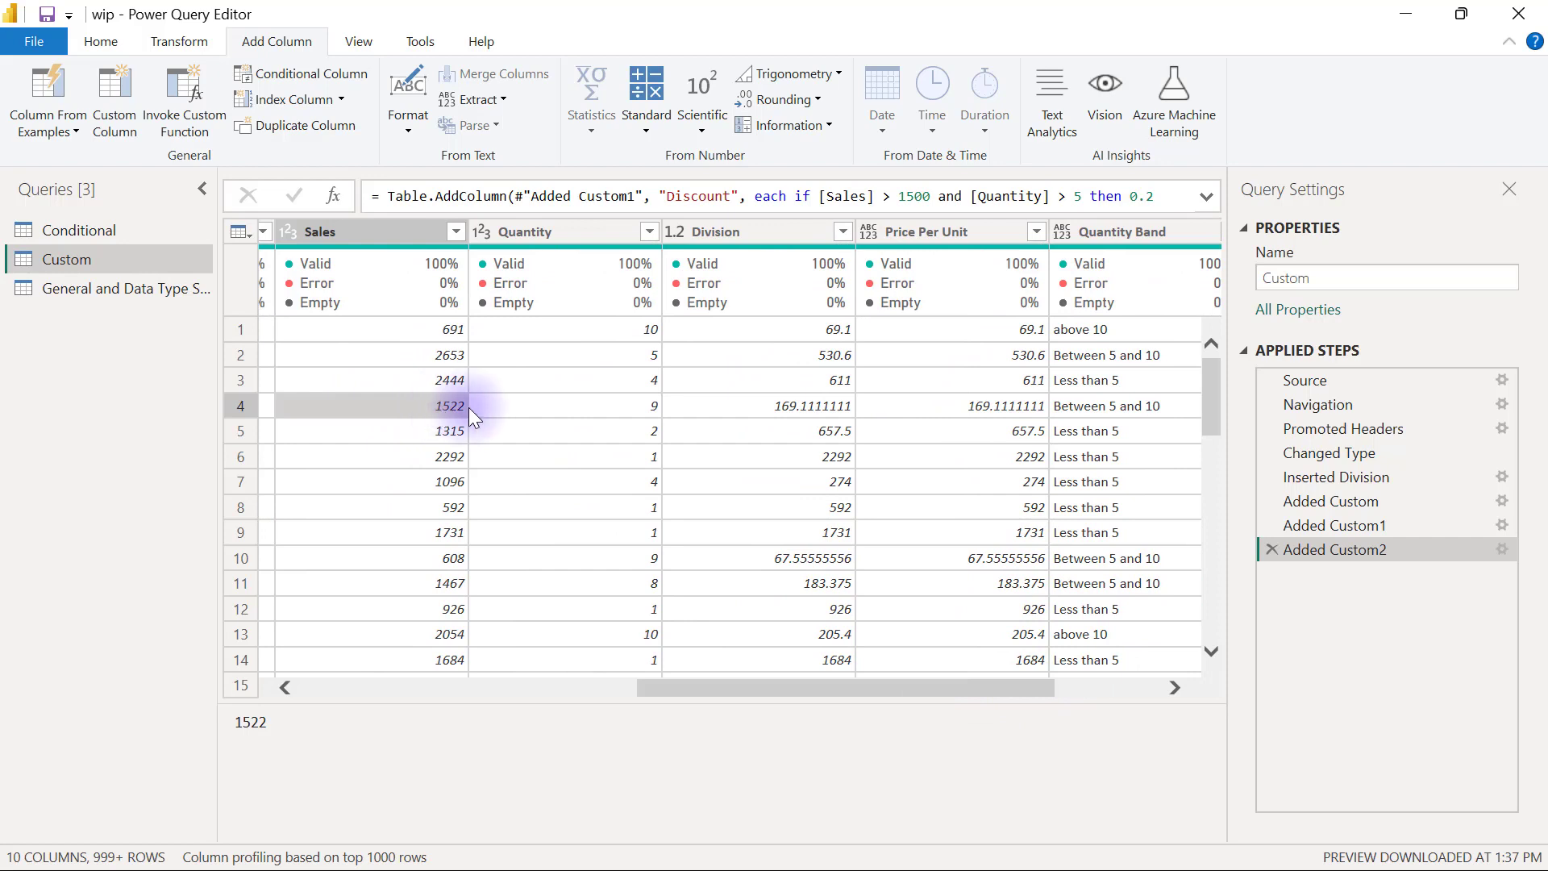
left_click(579, 410)
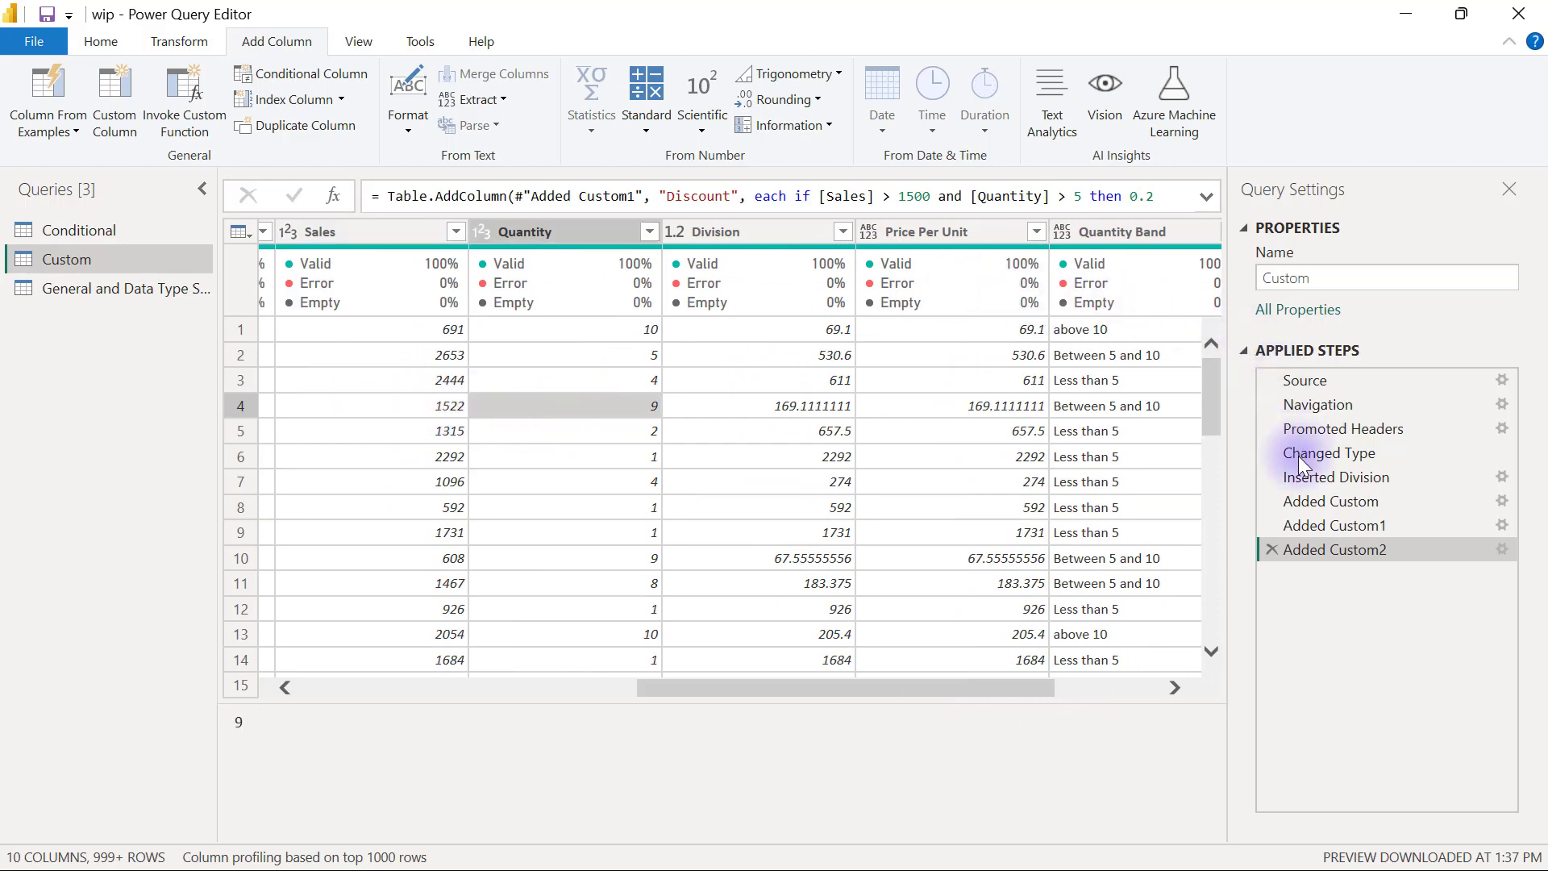
- Reopen the Added Custom2 step's Custom Column settings and move the dialog aside
right_click(1319, 552)
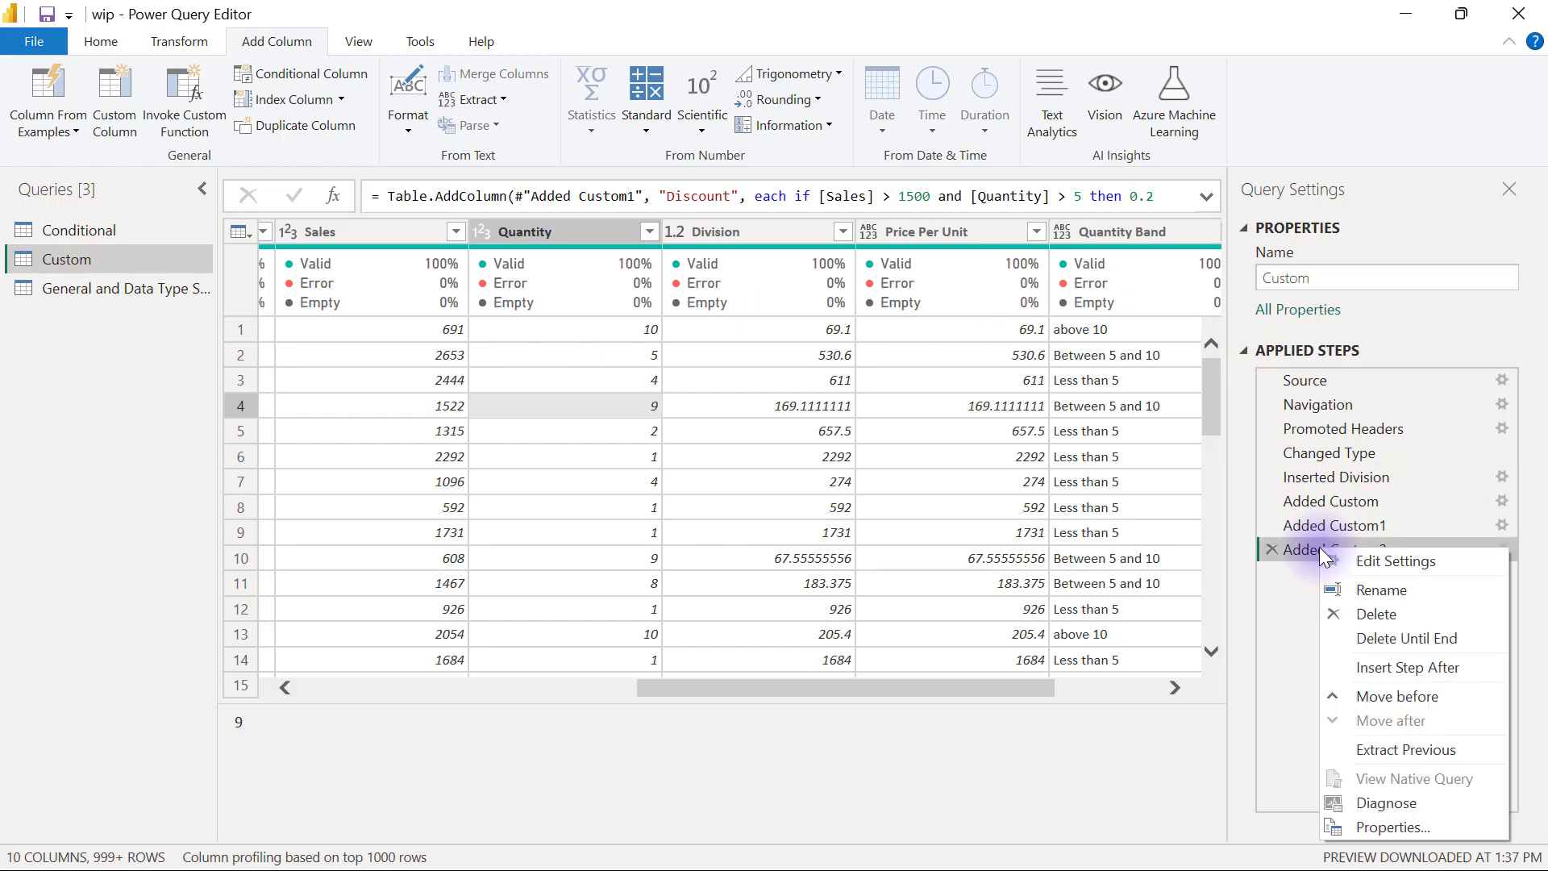
left_click(1362, 562)
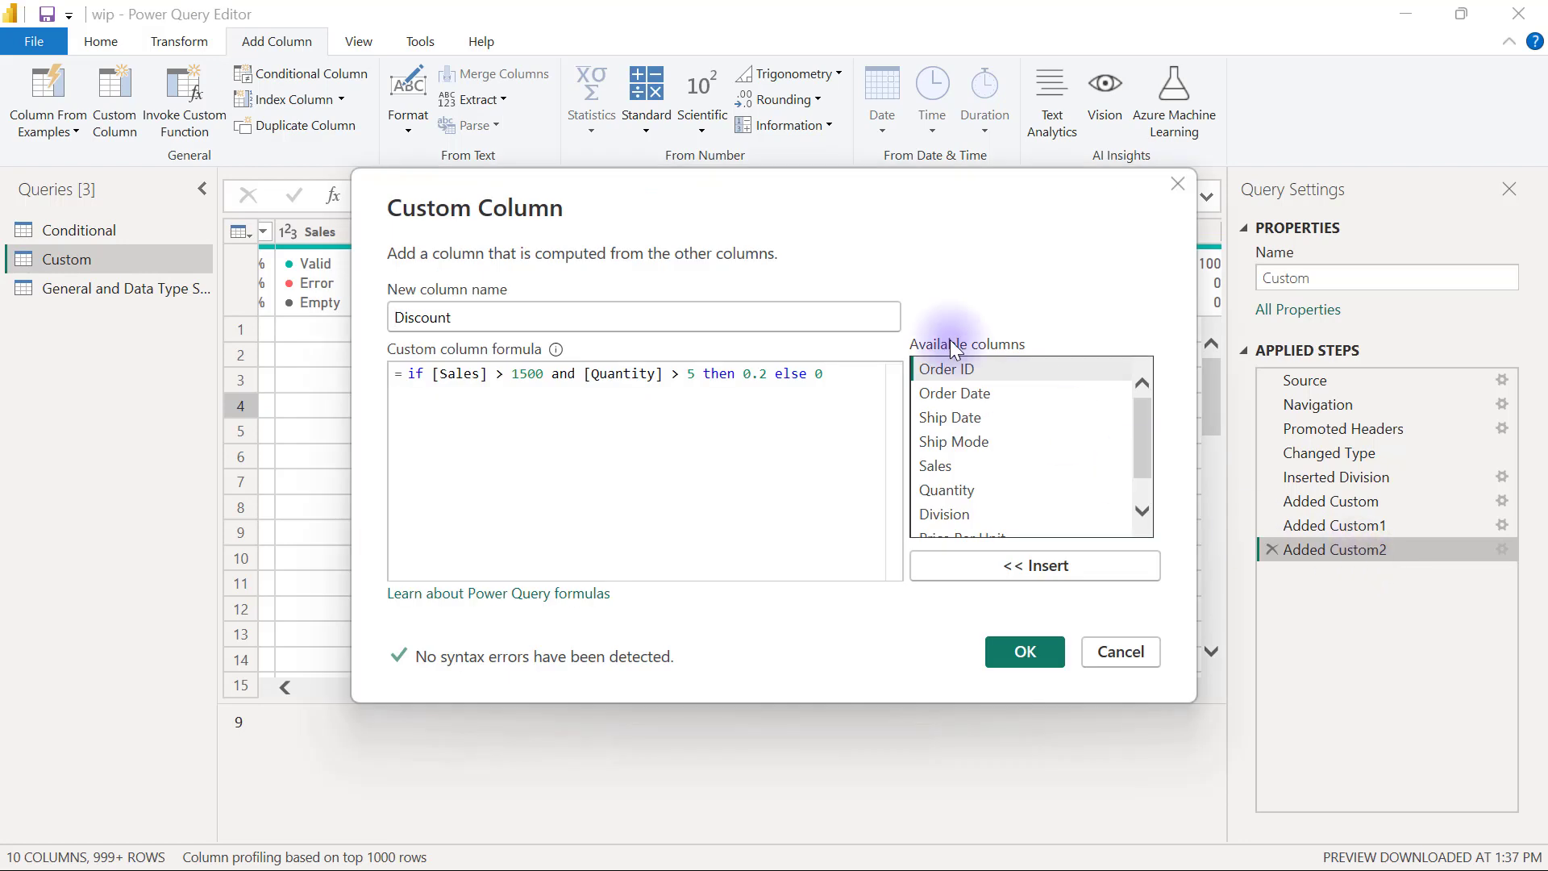
left_click_drag(747, 195, 795, 216)
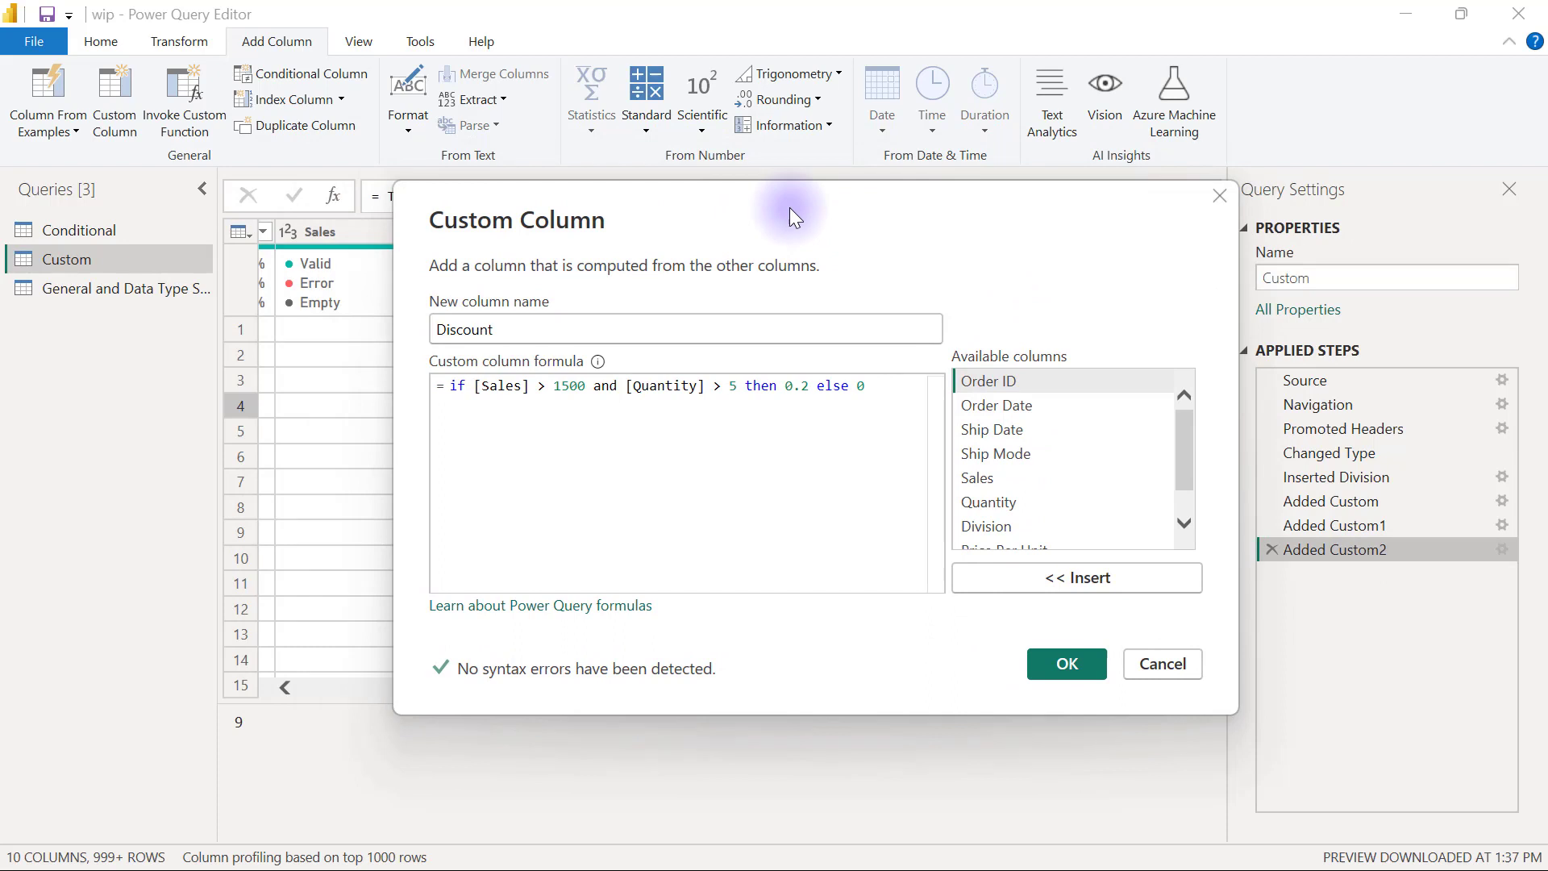